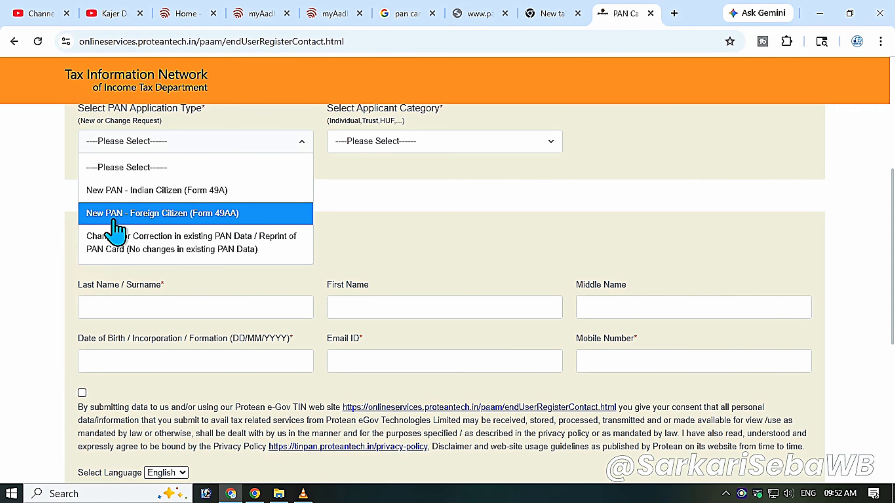
- Choose Changes or Correction in existing PAN Data / Reprint of PAN Card, with applicant category INDIVIDUAL and title Shri
{"action": "left_click", "coordinate": [247, 251]}
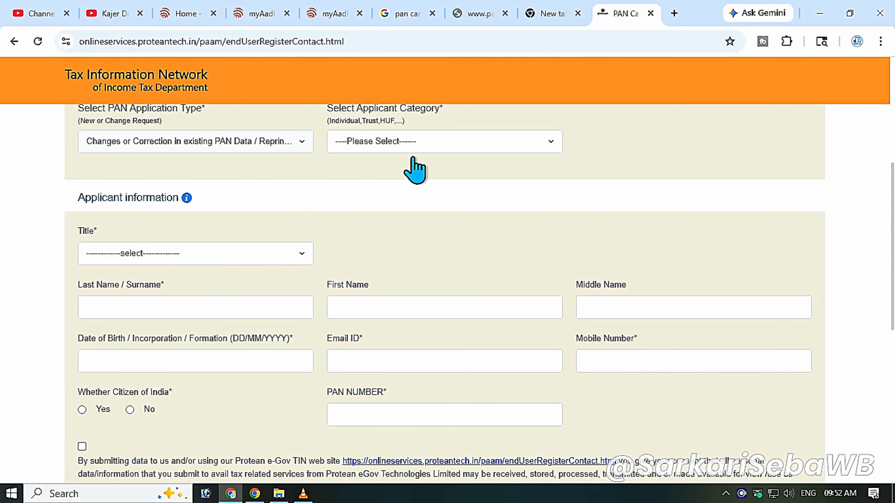
{"action": "left_click", "coordinate": [413, 146]}
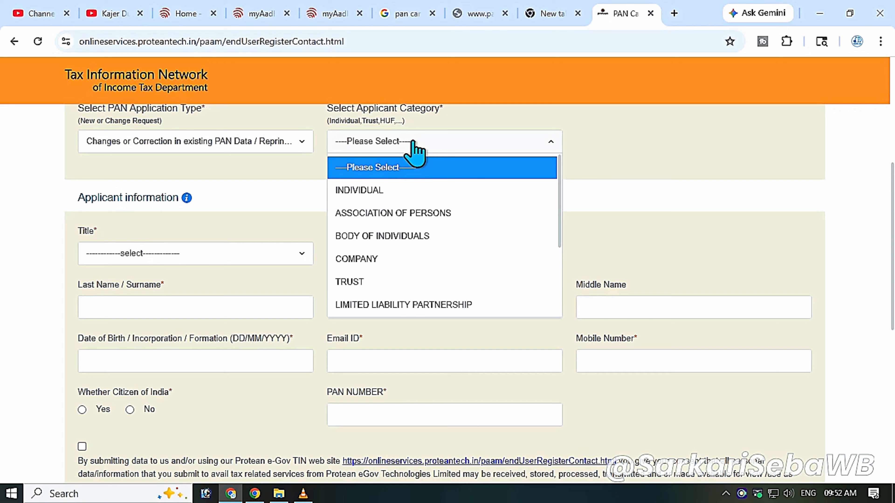
{"action": "left_click", "coordinate": [403, 192]}
{"action": "left_click", "coordinate": [192, 256]}
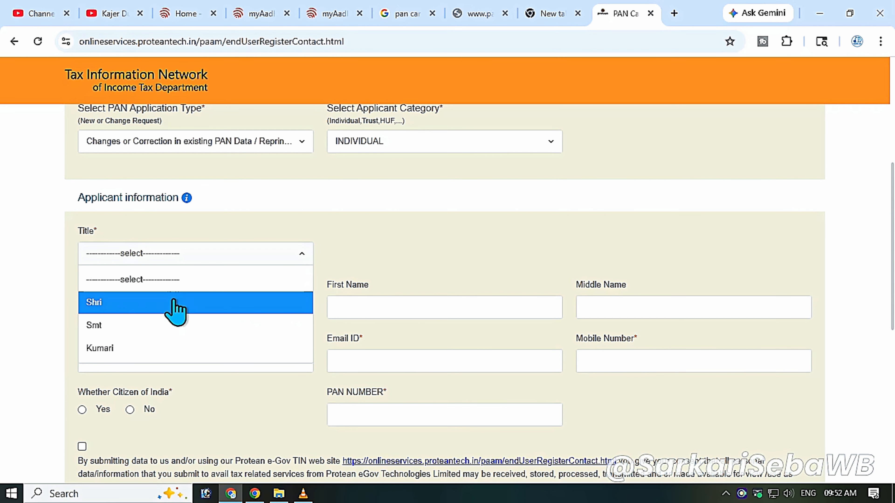
{"action": "left_click", "coordinate": [162, 303]}
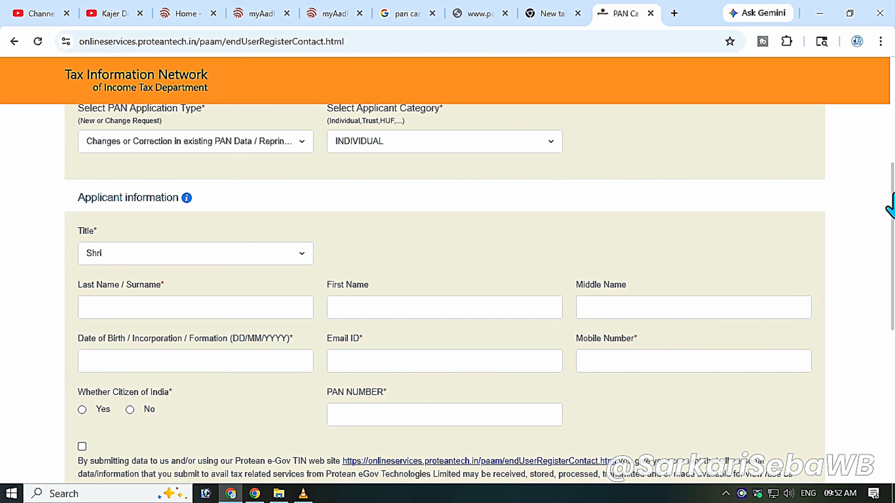
- Enter the applicant's last name and first name in the applicant information
{"action": "scroll", "coordinate": [754, 204], "scroll_direction": "down", "scroll_amount": 4}
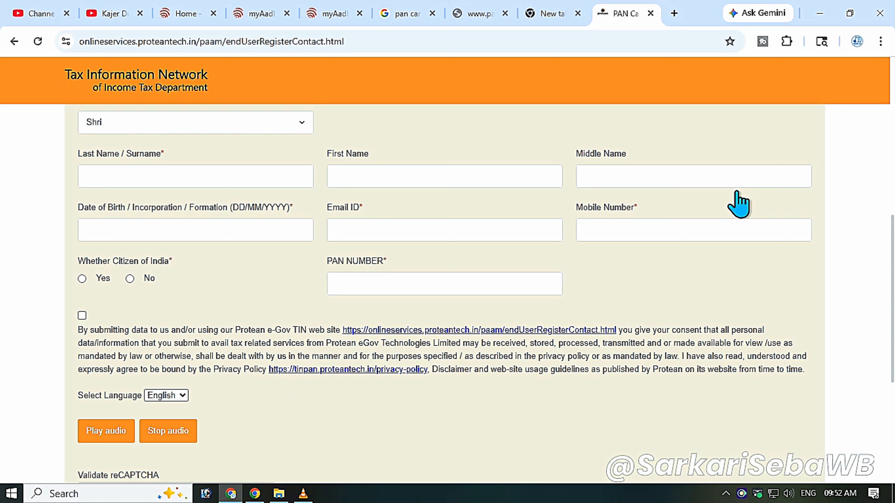
{"action": "left_click", "coordinate": [206, 181]}
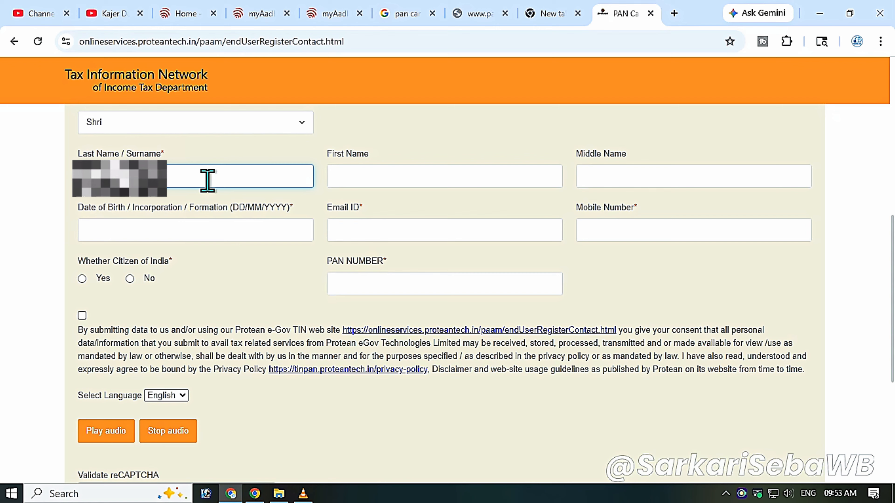
{"action": "key", "text": "Tab"}
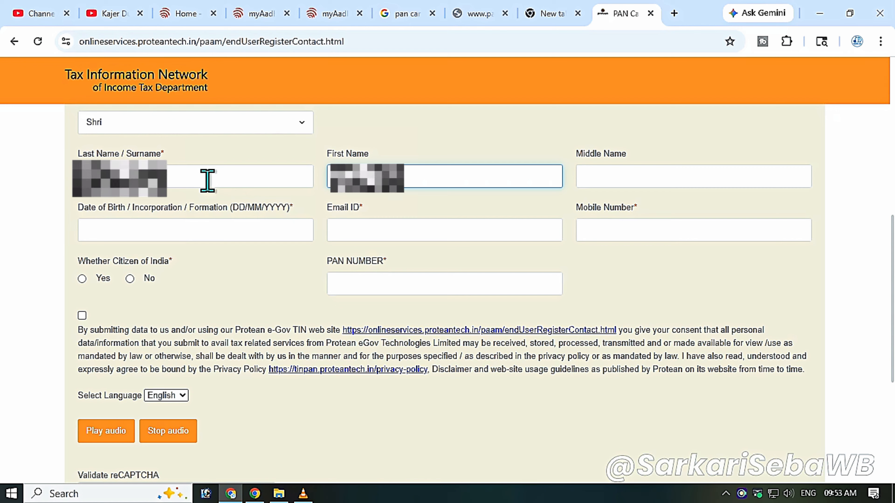
- Enter the applicant's date of birth by choosing its year, month and day in the calendar
{"action": "left_click", "coordinate": [231, 229]}
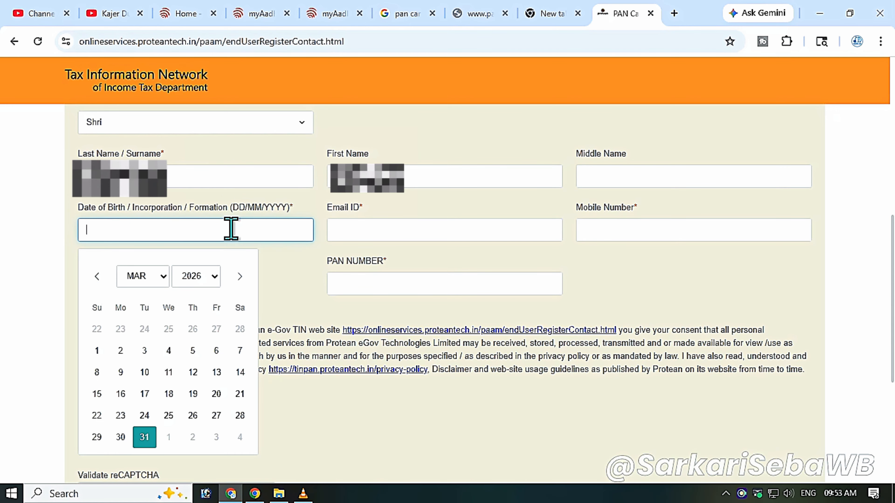
{"action": "left_click", "coordinate": [214, 277]}
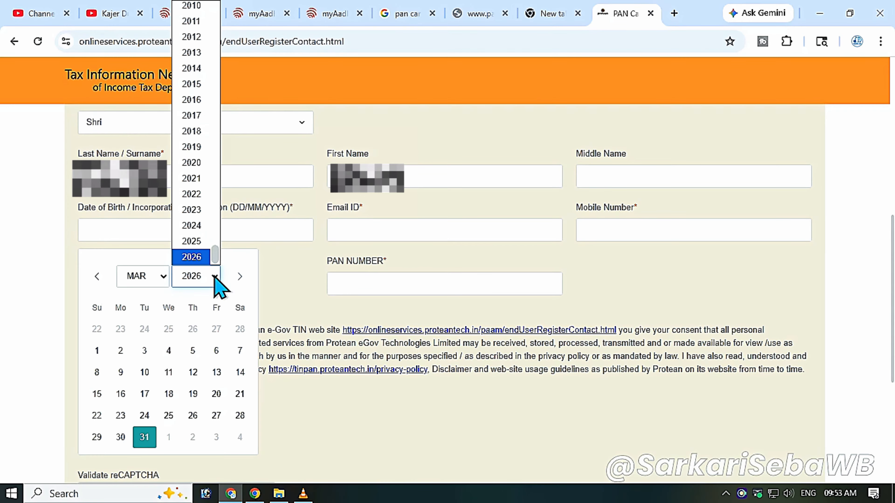
{"action": "type", "text": "1998"}
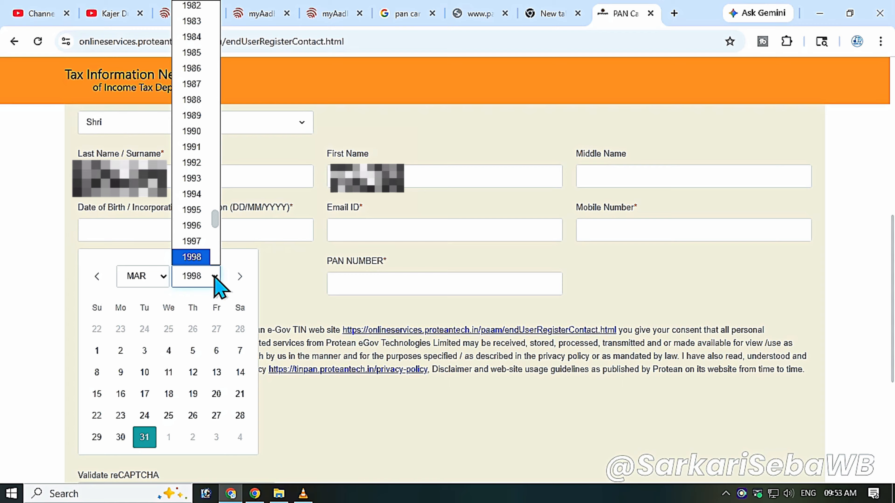
{"action": "type", "text": "1988"}
{"action": "left_click", "coordinate": [215, 277]}
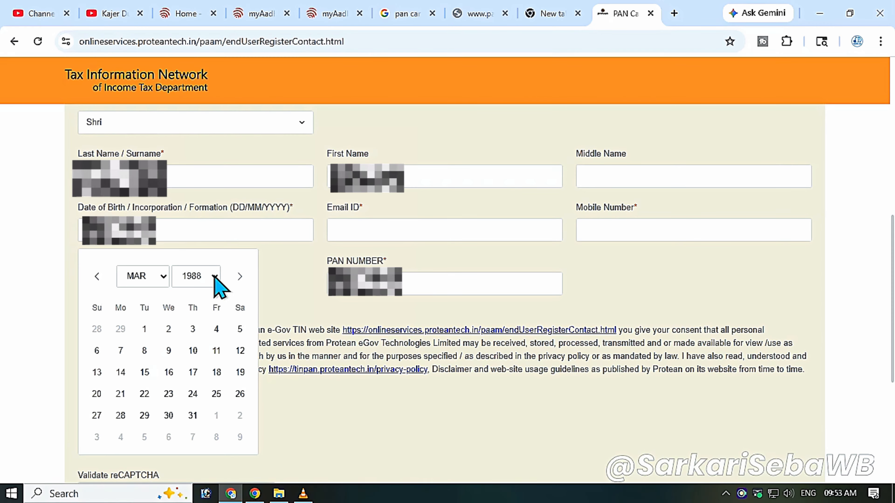
{"action": "left_click", "coordinate": [141, 278]}
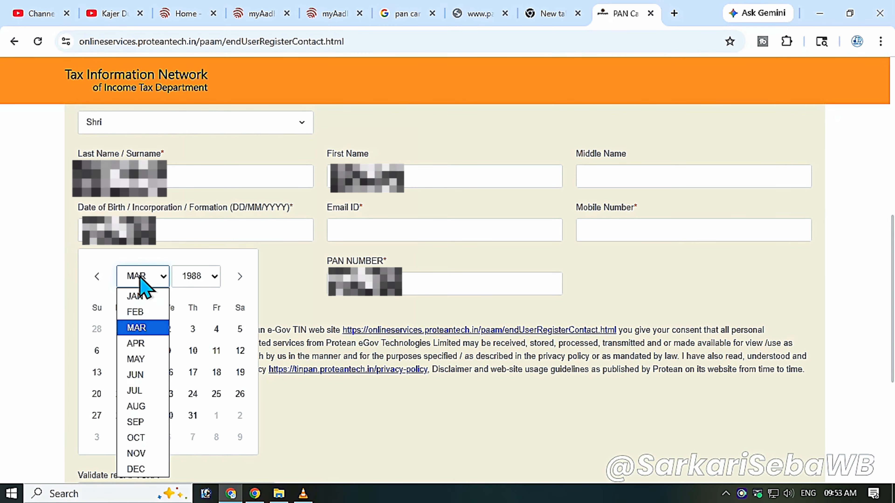
{"action": "left_click", "coordinate": [143, 423]}
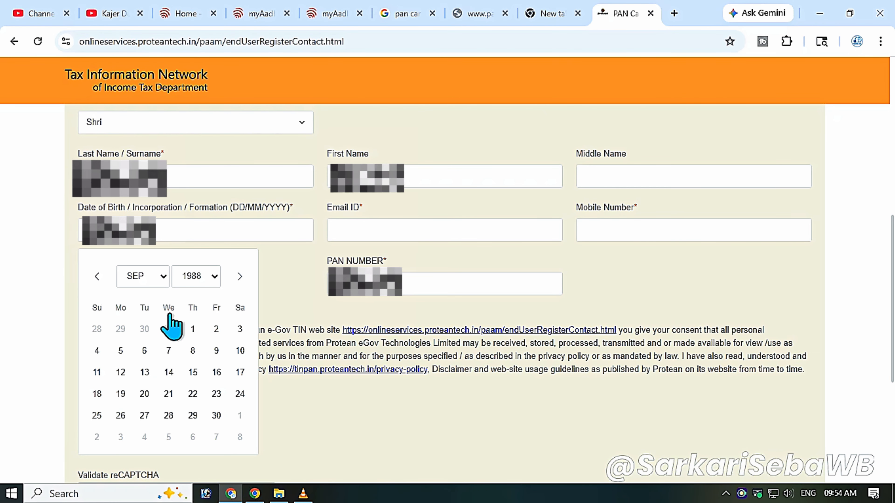
{"action": "left_click", "coordinate": [118, 350]}
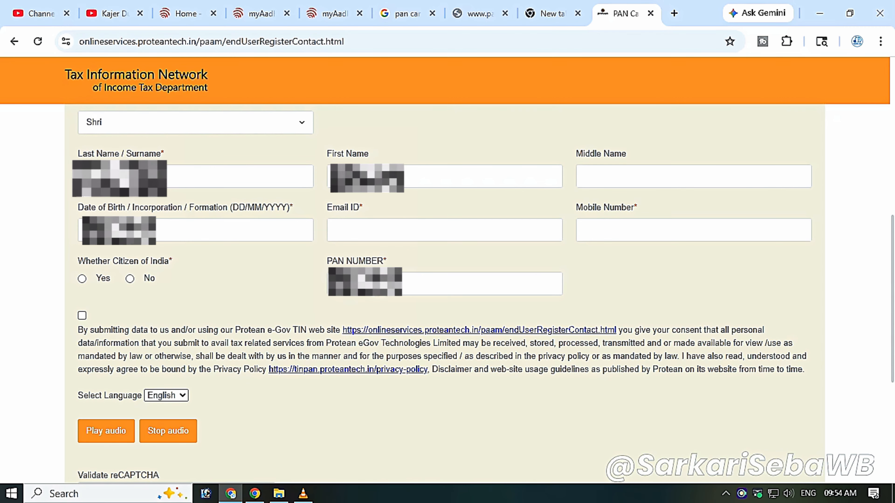
- Fill in the mobile number and PAN number, mark the applicant as a citizen of India, and accept the data consent
{"action": "left_click", "coordinate": [623, 229]}
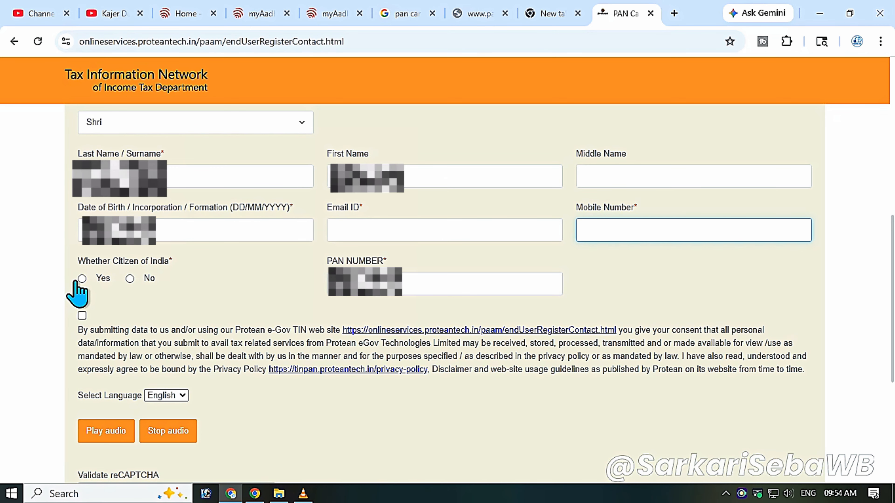
{"action": "left_click", "coordinate": [82, 278]}
{"action": "left_click", "coordinate": [82, 279]}
{"action": "left_click", "coordinate": [440, 288]}
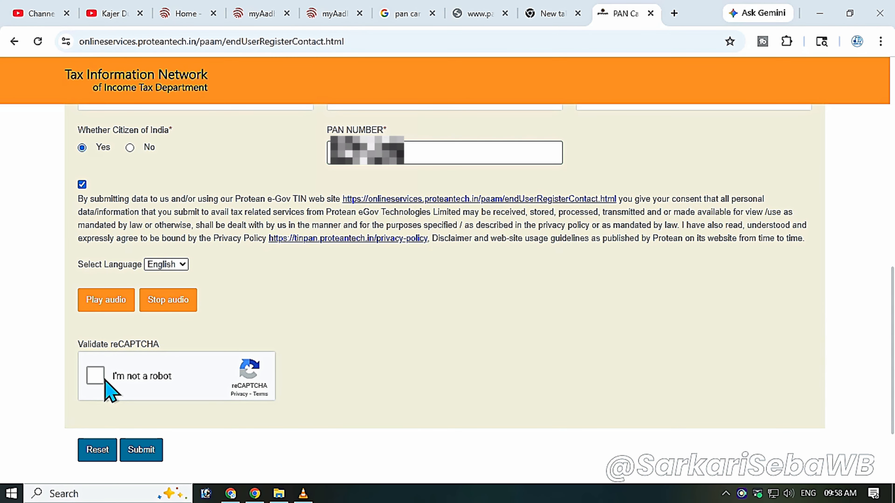
- Complete the reCAPTCHA check and submit the PAN registration form
{"action": "left_click", "coordinate": [95, 376]}
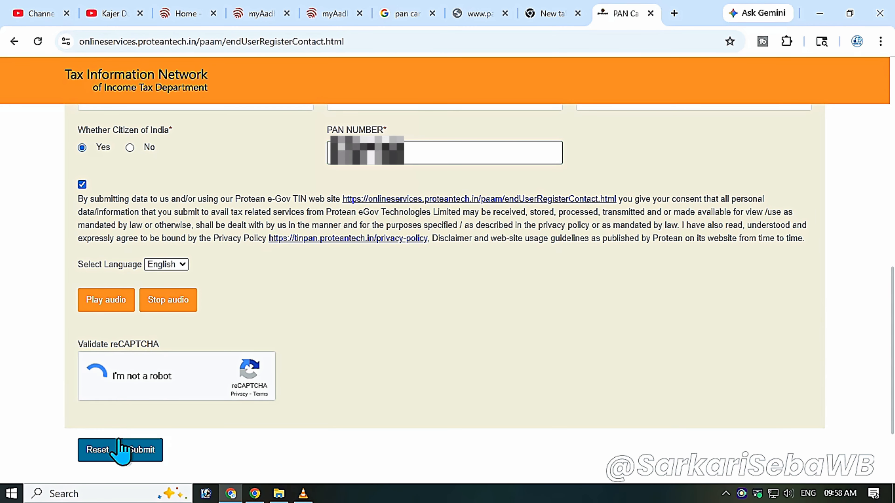
{"action": "left_click", "coordinate": [143, 454]}
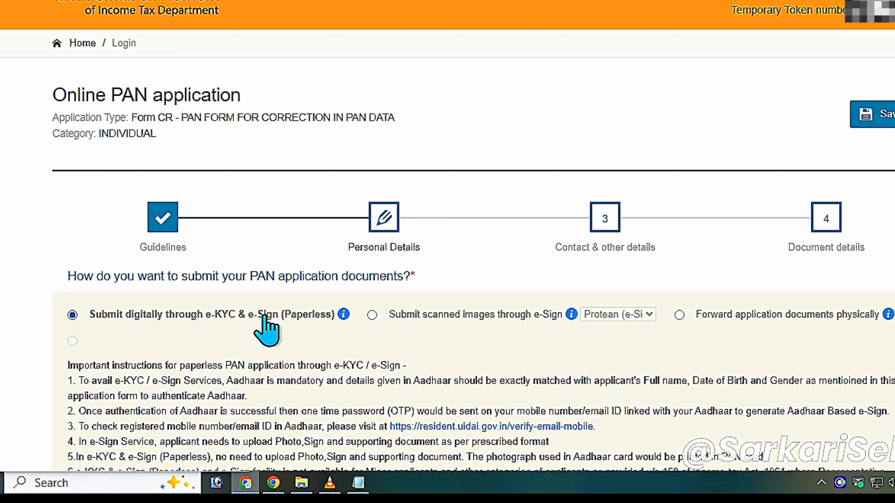
- Enter the last four digits of the applicant's Aadhaar number and answer Yes to printing the Aadhaar photograph on the PAN card
{"action": "scroll", "coordinate": [370, 325], "scroll_direction": "down", "scroll_amount": 8}
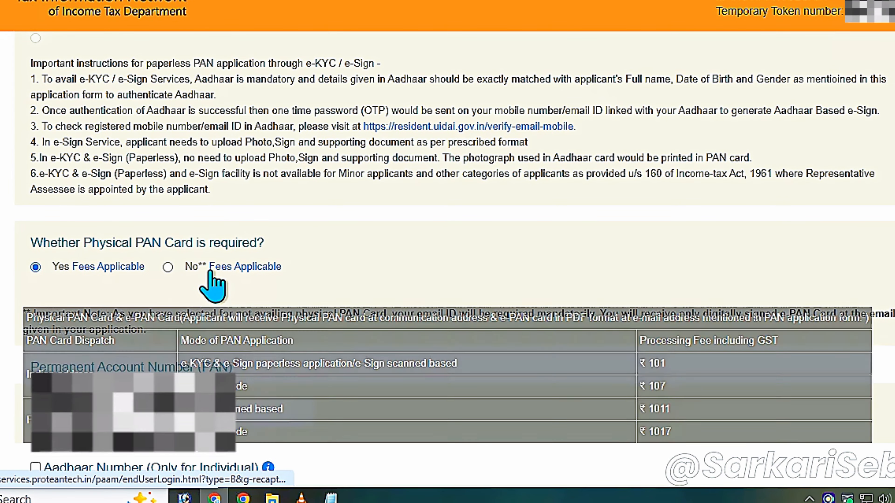
{"action": "mouse_move", "coordinate": [212, 274]}
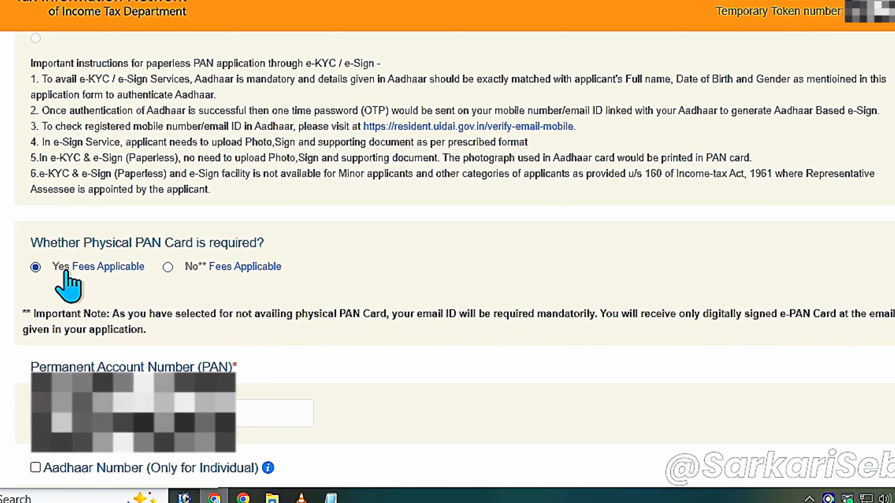
{"action": "scroll", "coordinate": [209, 375], "scroll_direction": "down", "scroll_amount": 3}
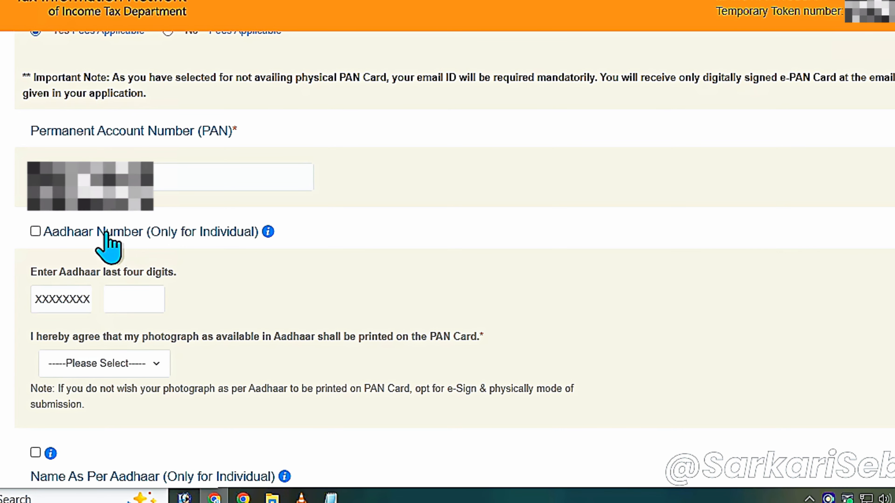
{"action": "left_click", "coordinate": [135, 307]}
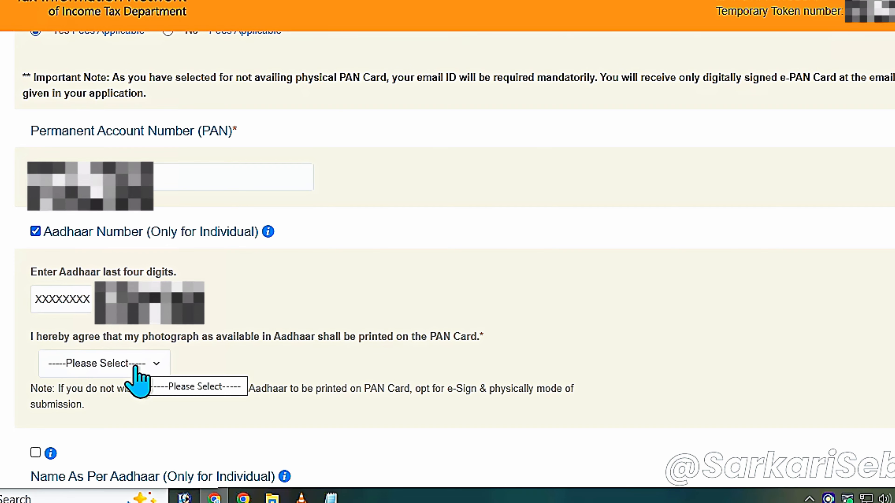
{"action": "left_click", "coordinate": [136, 367]}
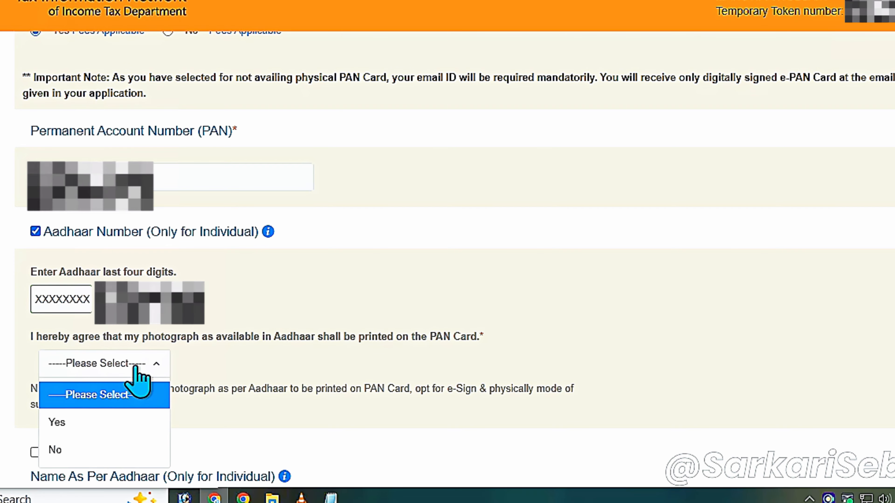
{"action": "left_click", "coordinate": [101, 420]}
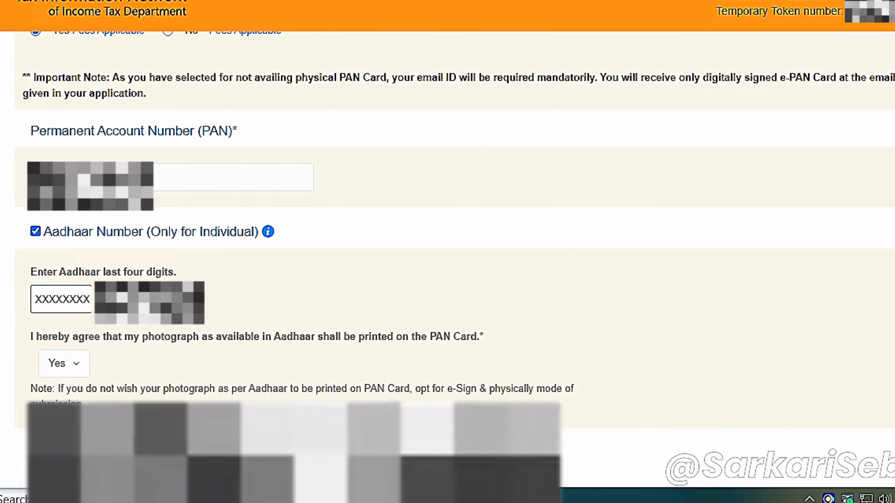
- Set the applicant's gender to Male in the personal details
{"action": "scroll", "coordinate": [123, 439], "scroll_direction": "down", "scroll_amount": 10}
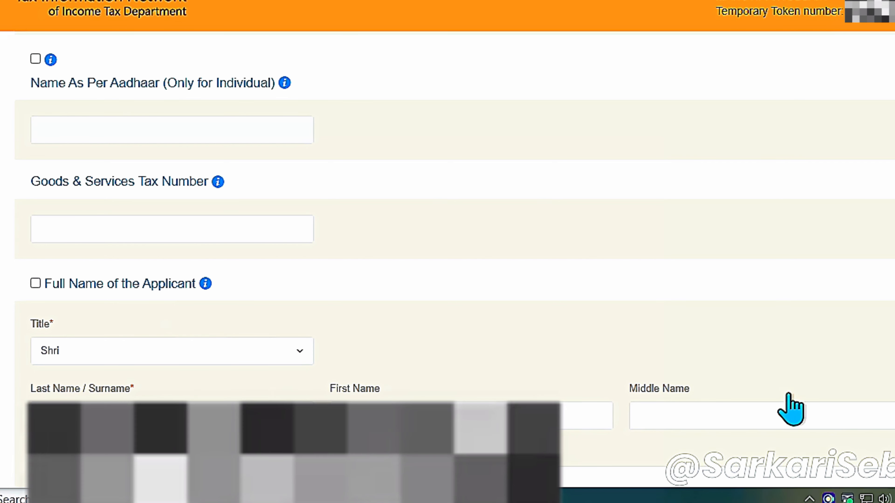
{"action": "scroll", "coordinate": [546, 269], "scroll_direction": "down", "scroll_amount": 10}
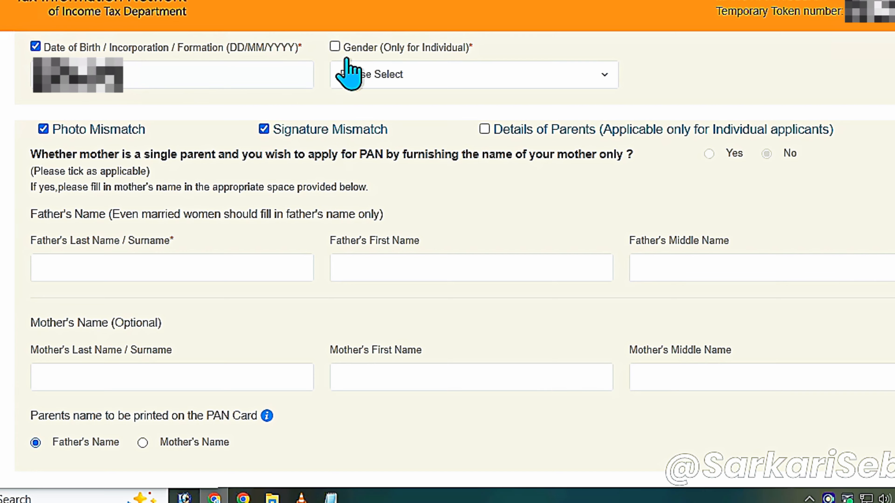
{"action": "left_click", "coordinate": [363, 76]}
{"action": "left_click", "coordinate": [384, 133]}
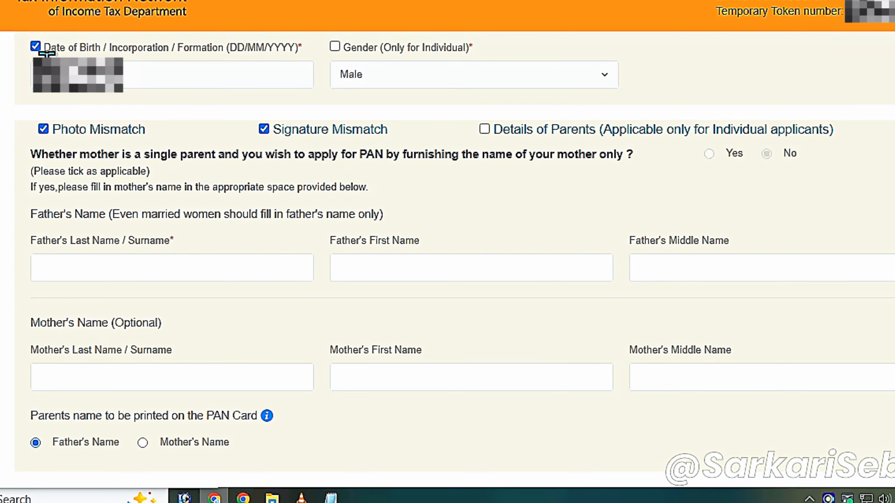
{"action": "left_click", "coordinate": [29, 72]}
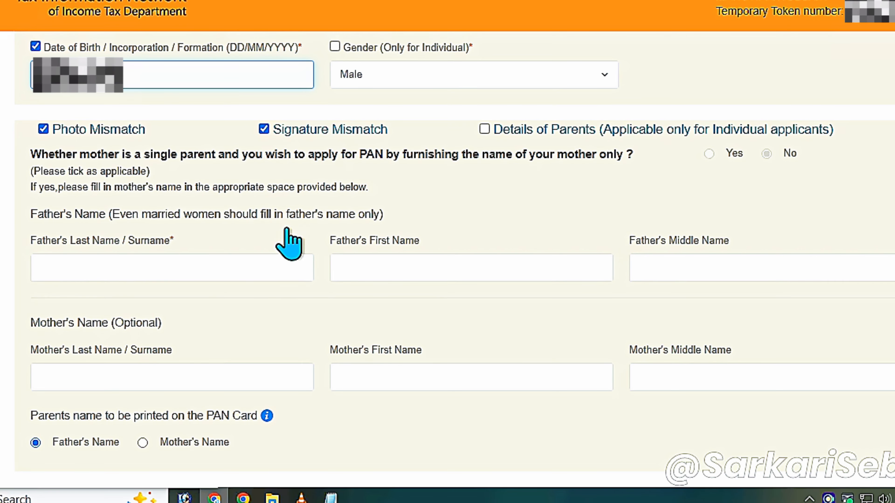
- Enter the father's last name and first name, and proceed to the contact details
{"action": "left_click", "coordinate": [253, 265]}
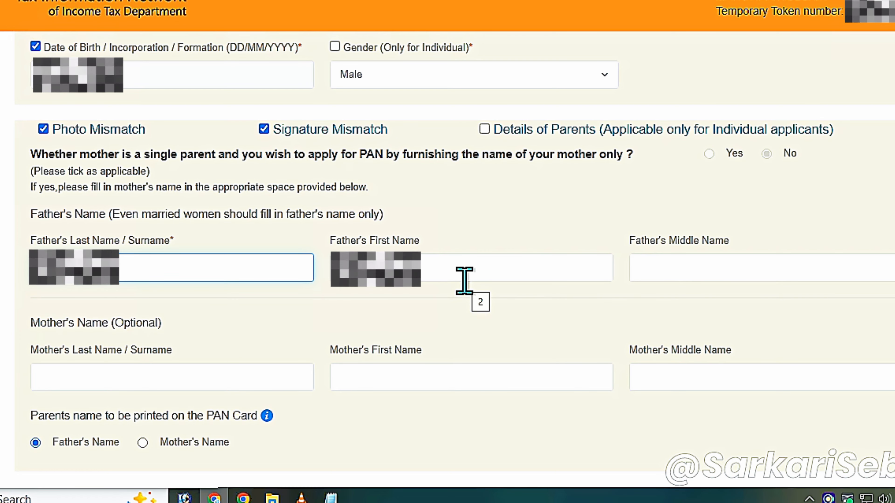
{"action": "left_click", "coordinate": [456, 272]}
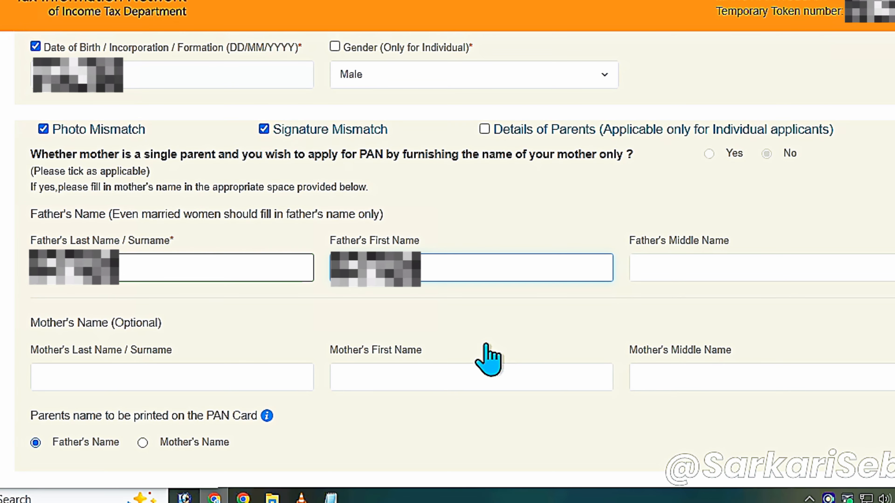
{"action": "left_click", "coordinate": [486, 344]}
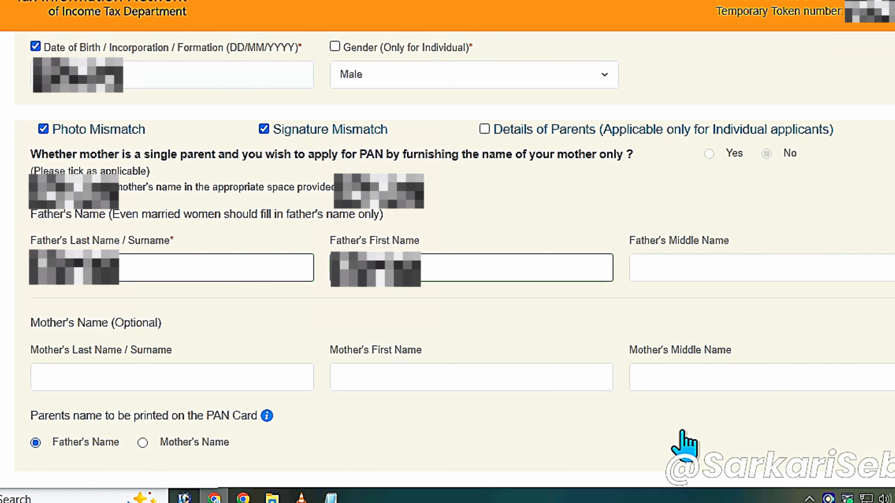
{"action": "scroll", "coordinate": [685, 441], "scroll_direction": "down", "scroll_amount": 2}
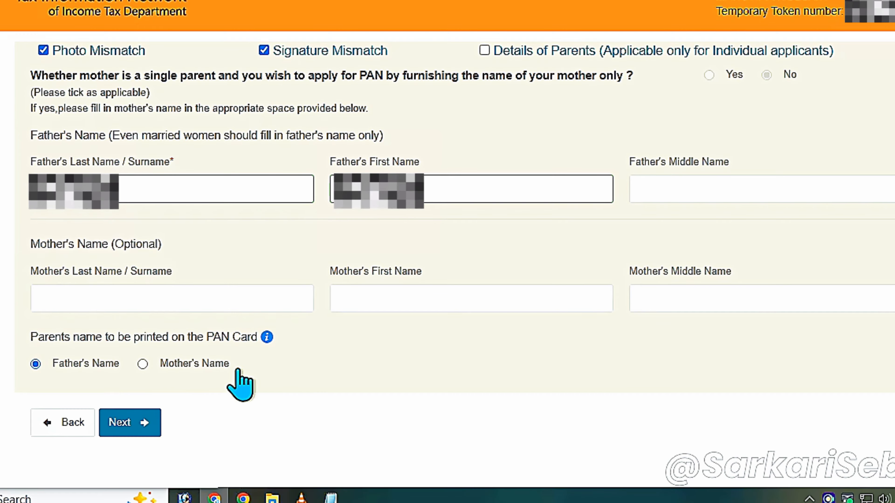
{"action": "left_click", "coordinate": [122, 423]}
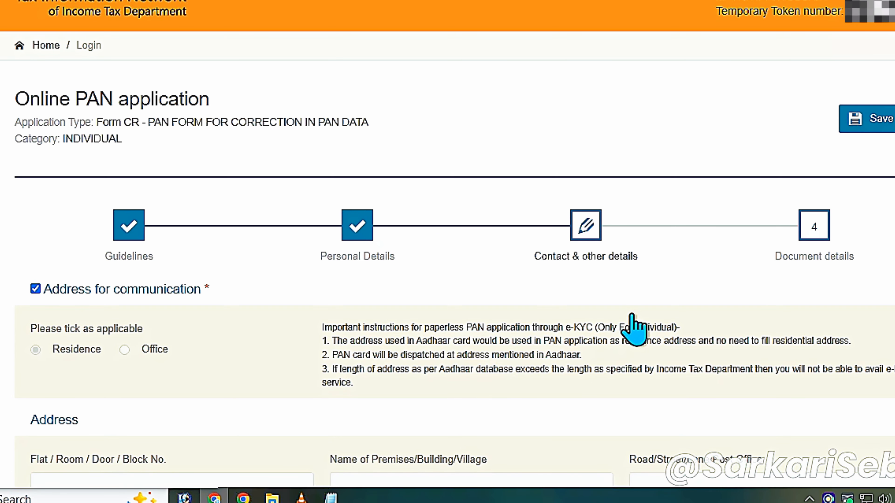
- Set the telephone country code to INDIA (91) in the contact details and proceed to the document details
{"action": "scroll", "coordinate": [448, 247], "scroll_direction": "down", "scroll_amount": 2}
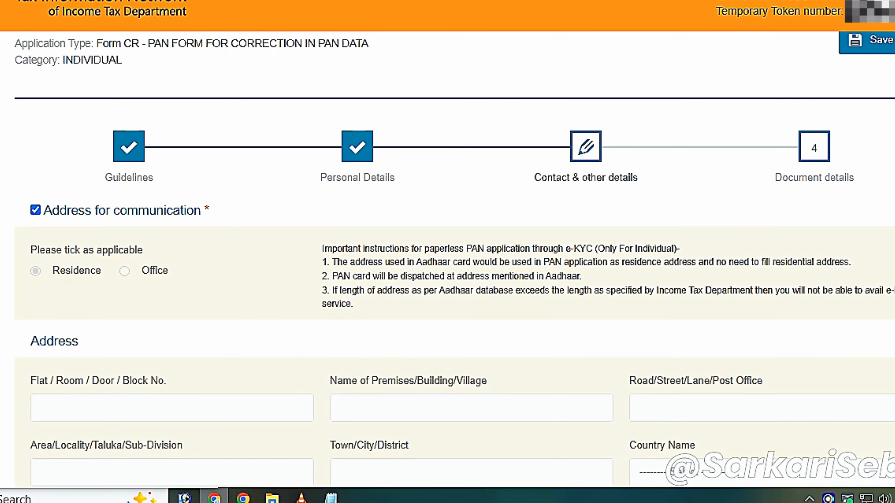
{"action": "scroll", "coordinate": [448, 261], "scroll_direction": "down", "scroll_amount": 2}
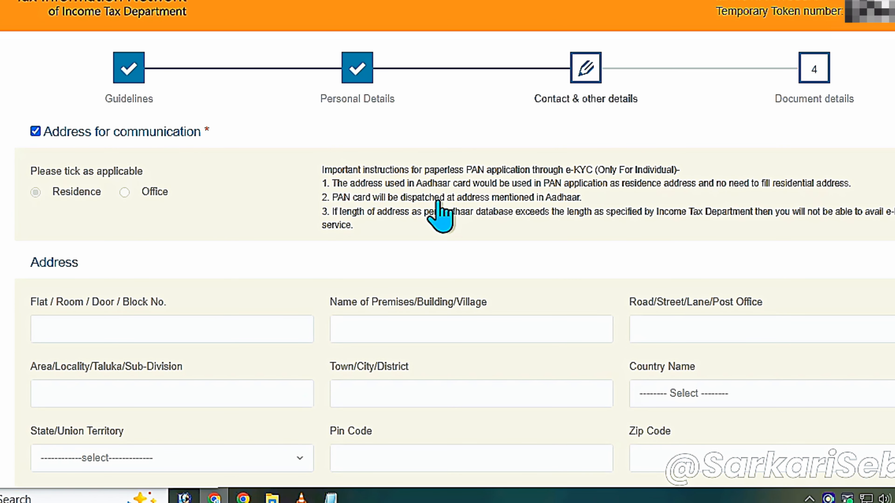
{"action": "scroll", "coordinate": [437, 202], "scroll_direction": "down", "scroll_amount": 2}
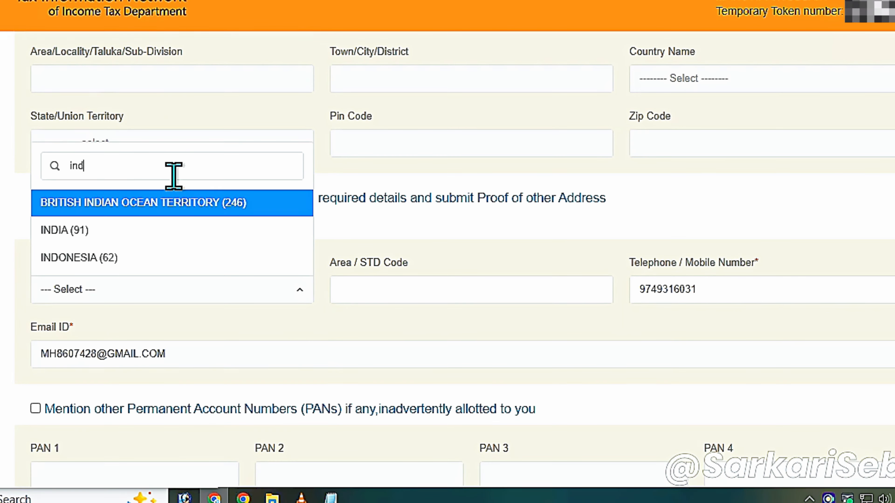
{"action": "type", "text": "i"}
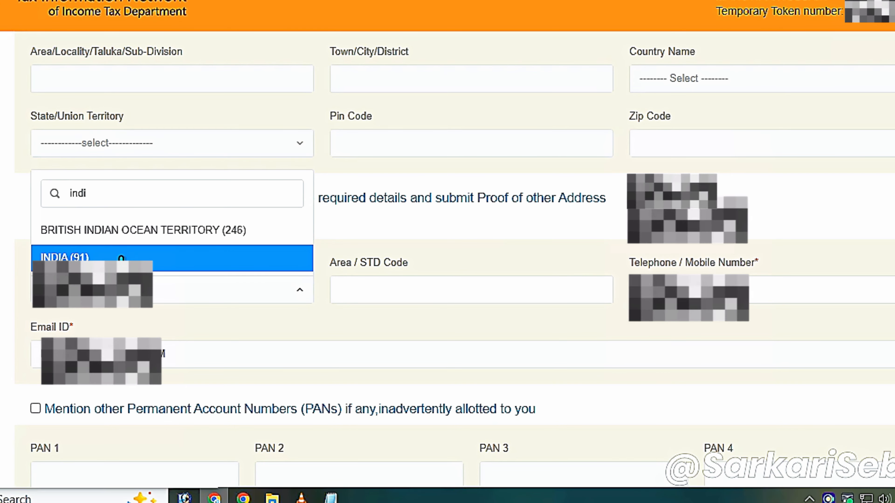
{"action": "left_click", "coordinate": [121, 258]}
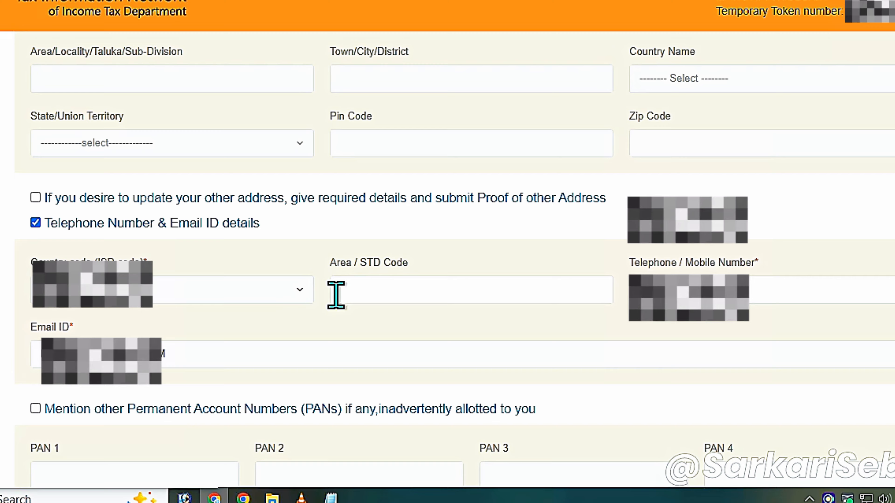
{"action": "left_click", "coordinate": [386, 286]}
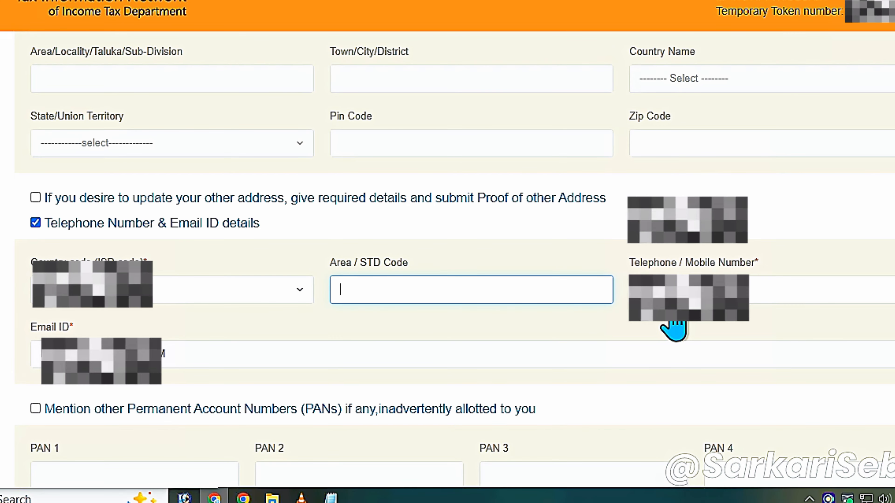
{"action": "left_click", "coordinate": [675, 316]}
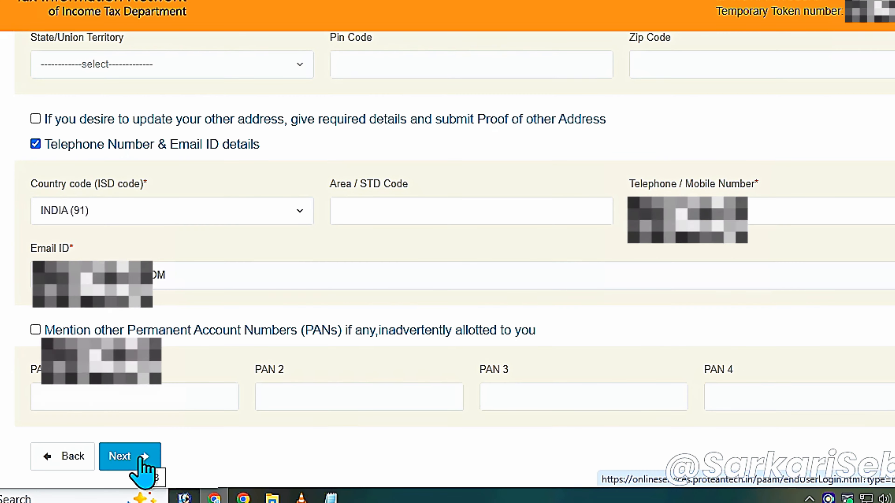
{"action": "left_click", "coordinate": [141, 457]}
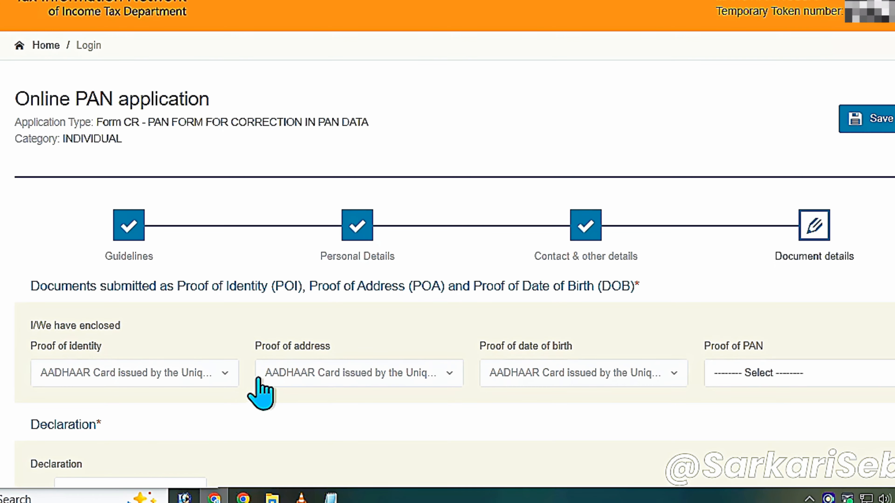
- Select Copy of Pan Card as the proof of PAN and enter the applicant's name in the declaration
{"action": "left_click", "coordinate": [779, 369]}
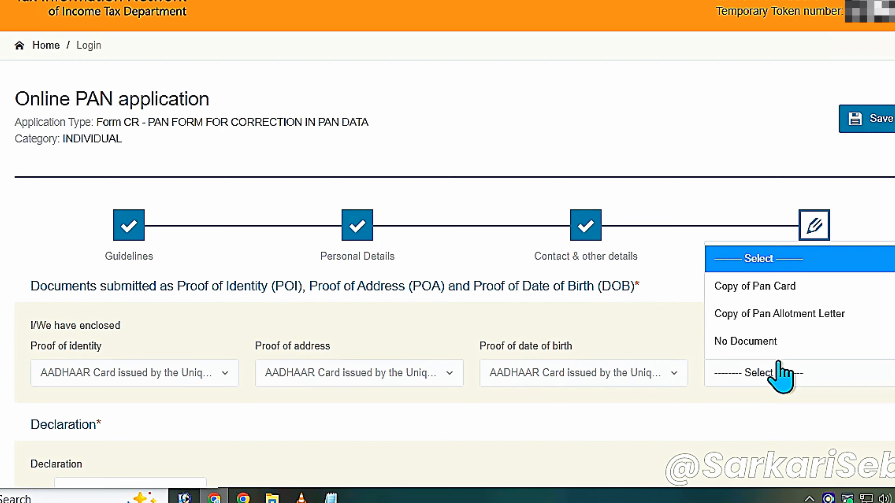
{"action": "left_click", "coordinate": [825, 293]}
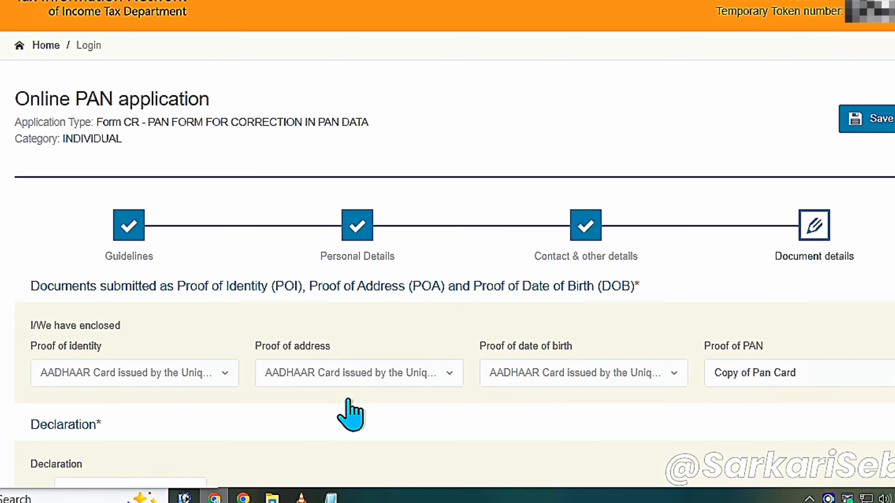
{"action": "scroll", "coordinate": [349, 412], "scroll_direction": "down", "scroll_amount": 2}
{"action": "scroll", "coordinate": [339, 413], "scroll_direction": "down", "scroll_amount": 2}
{"action": "left_click", "coordinate": [143, 335]}
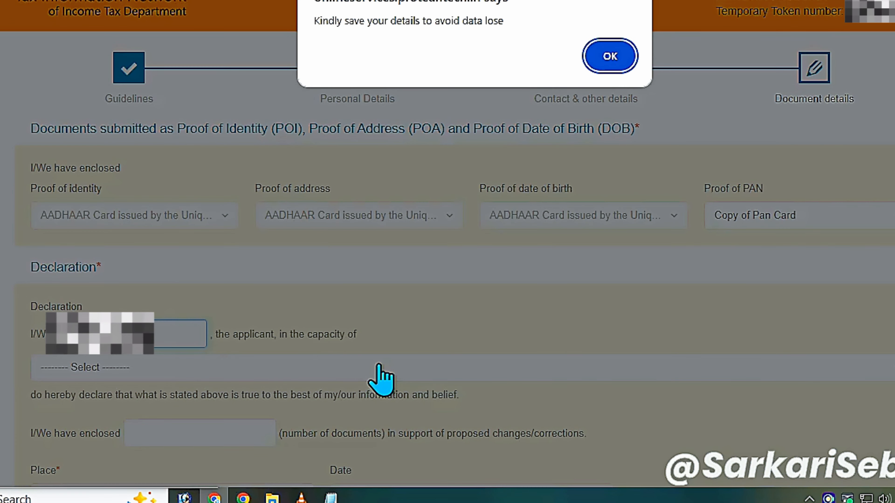
{"action": "left_click", "coordinate": [610, 57]}
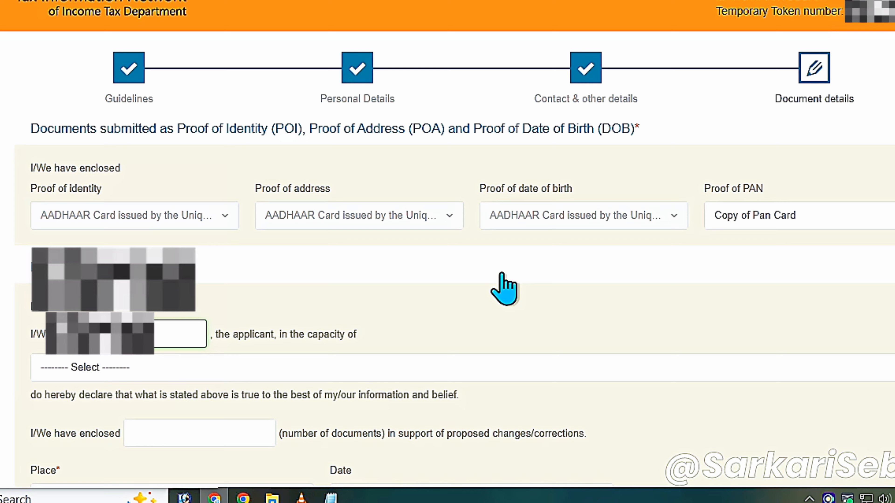
- Complete the declaration with capacity Himself/Herself, 2 enclosed documents and the applicant's place, and submit the form
{"action": "scroll", "coordinate": [502, 288], "scroll_direction": "down", "scroll_amount": 1}
{"action": "scroll", "coordinate": [500, 282], "scroll_direction": "down", "scroll_amount": 4}
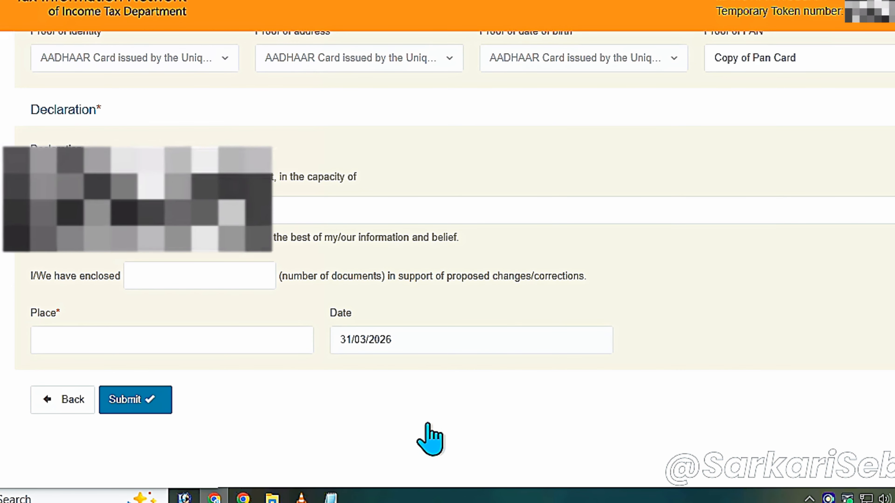
{"action": "left_click", "coordinate": [143, 211]}
{"action": "left_click", "coordinate": [139, 279]}
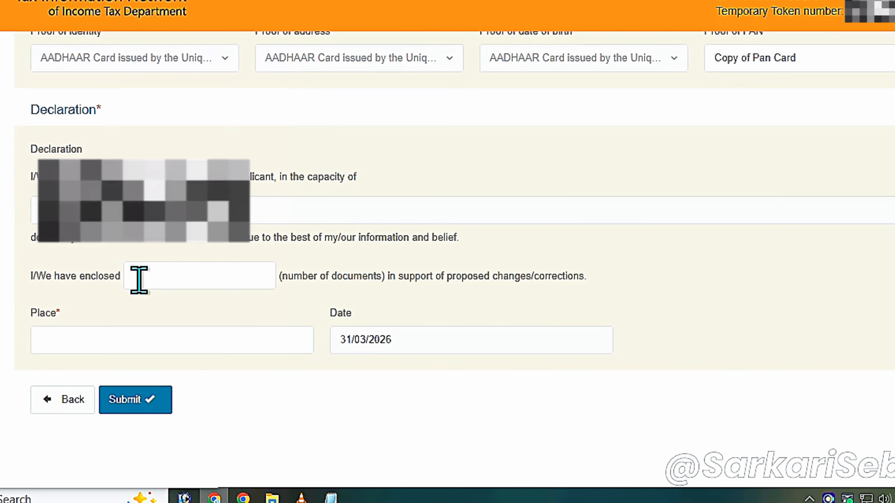
{"action": "left_click", "coordinate": [177, 282]}
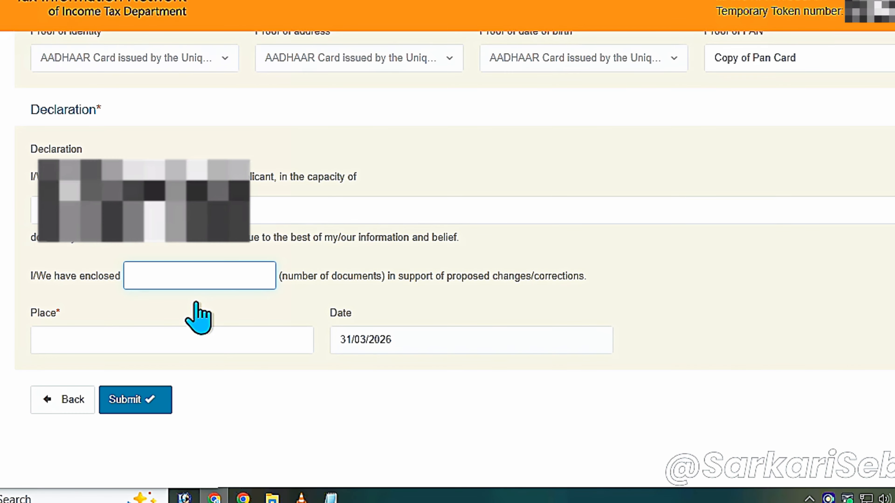
{"action": "left_click", "coordinate": [189, 344]}
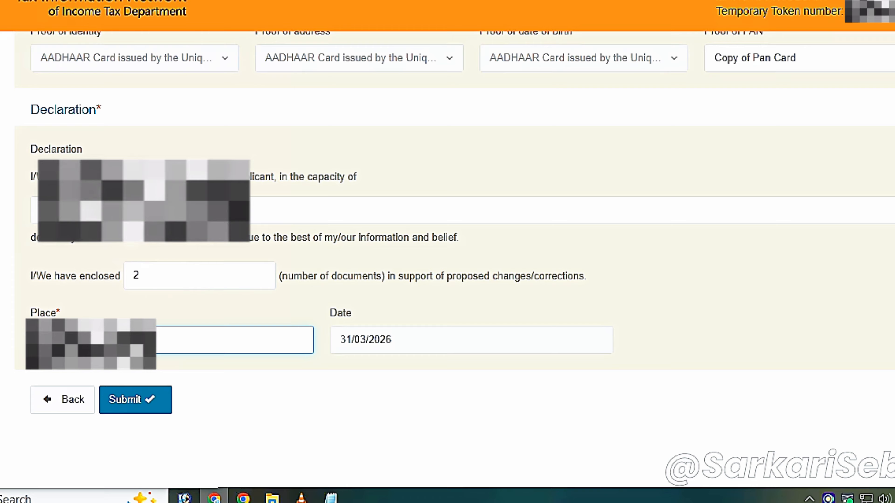
{"action": "left_click", "coordinate": [156, 402]}
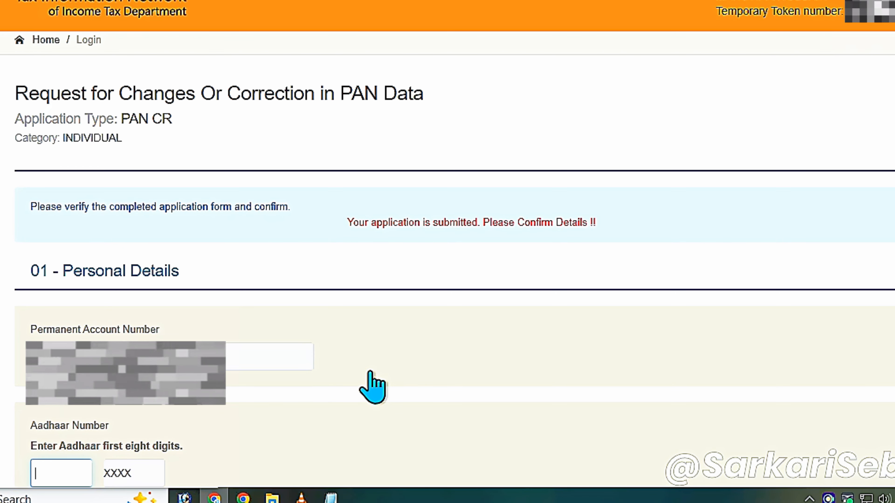
- Enter the first eight digits of the applicant's Aadhaar number on the confirmation form, leaving Name As Per Aadhaar blank
{"action": "scroll", "coordinate": [372, 386], "scroll_direction": "down", "scroll_amount": 3}
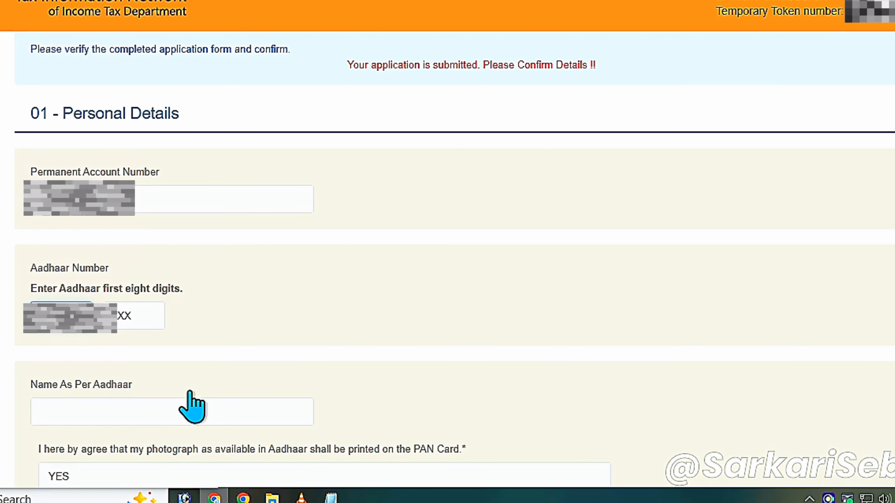
{"action": "left_click", "coordinate": [172, 409]}
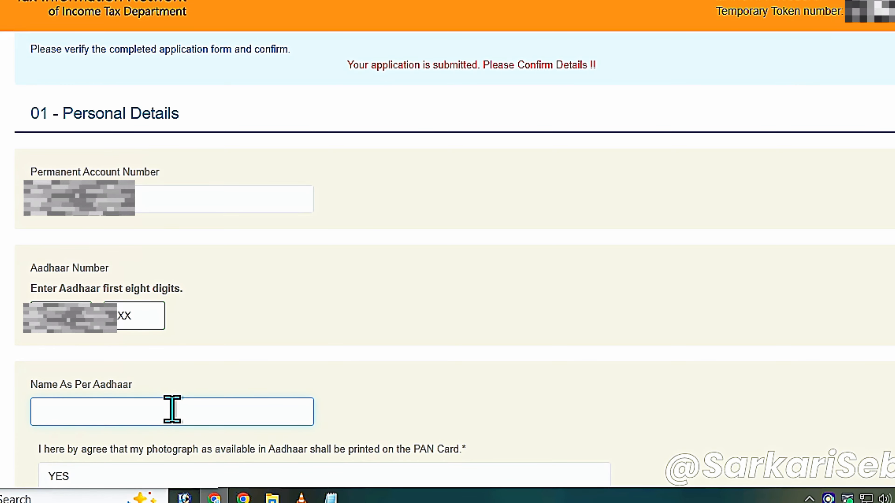
{"action": "scroll", "coordinate": [184, 294], "scroll_direction": "down", "scroll_amount": 4}
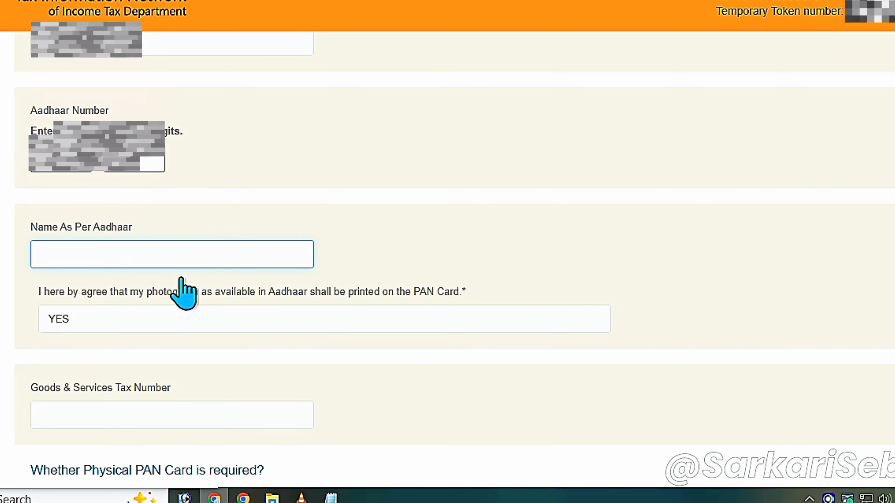
{"action": "left_click", "coordinate": [214, 246]}
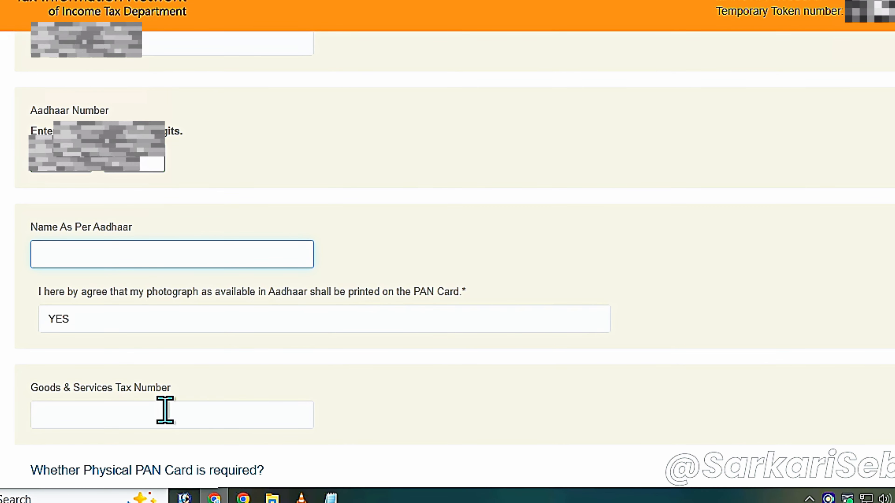
{"action": "left_click", "coordinate": [409, 413]}
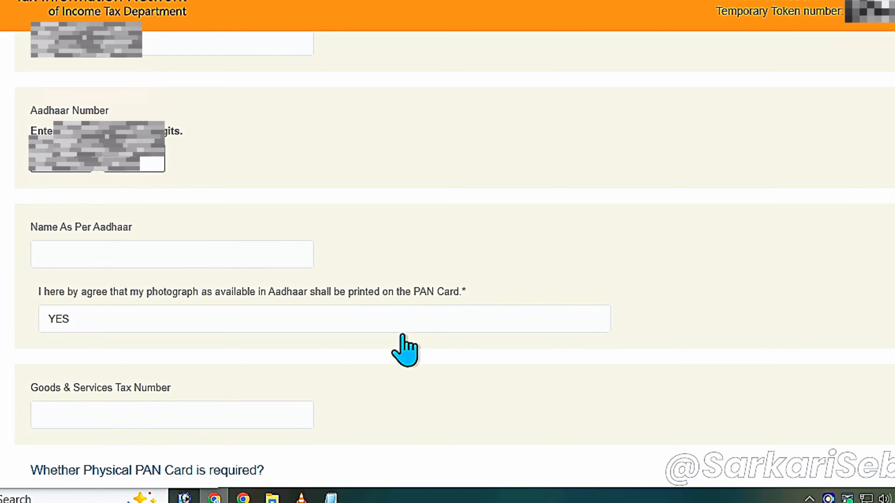
- Check the contact, document and declaration details of the completed application and proceed to the payment page
{"action": "scroll", "coordinate": [405, 351], "scroll_direction": "down", "scroll_amount": 4}
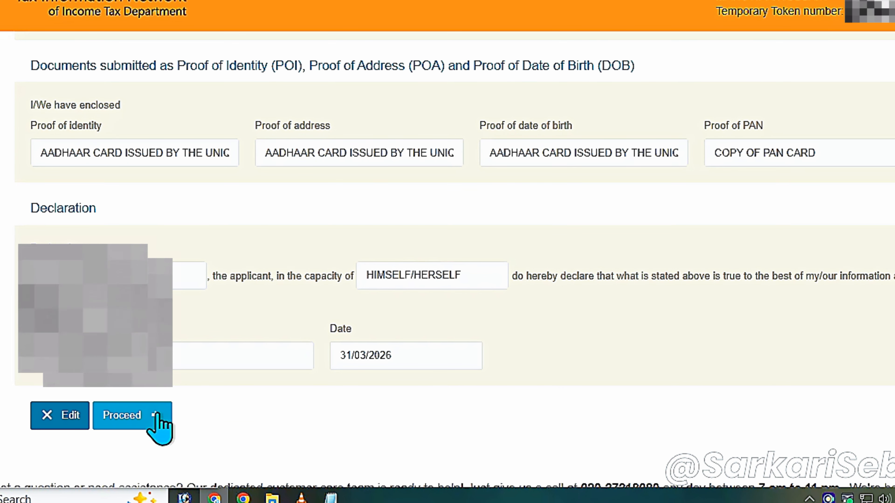
{"action": "scroll", "coordinate": [418, 331], "scroll_direction": "up", "scroll_amount": 10}
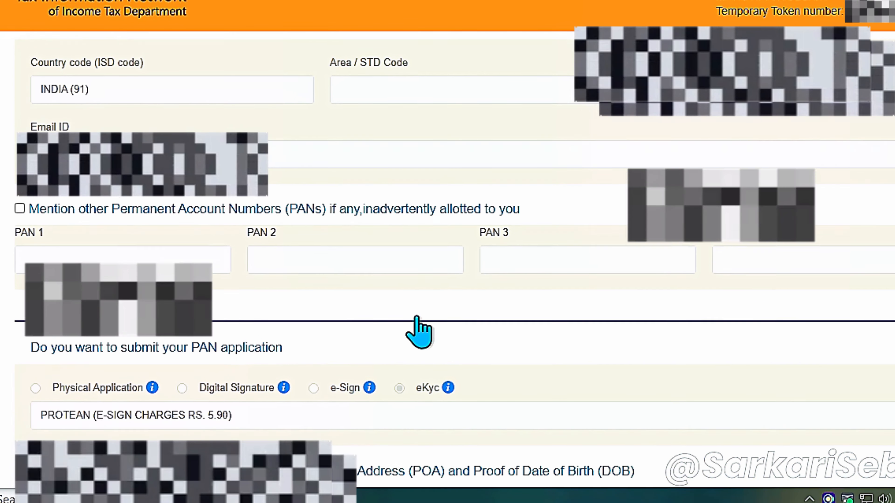
{"action": "scroll", "coordinate": [418, 331], "scroll_direction": "up", "scroll_amount": 4}
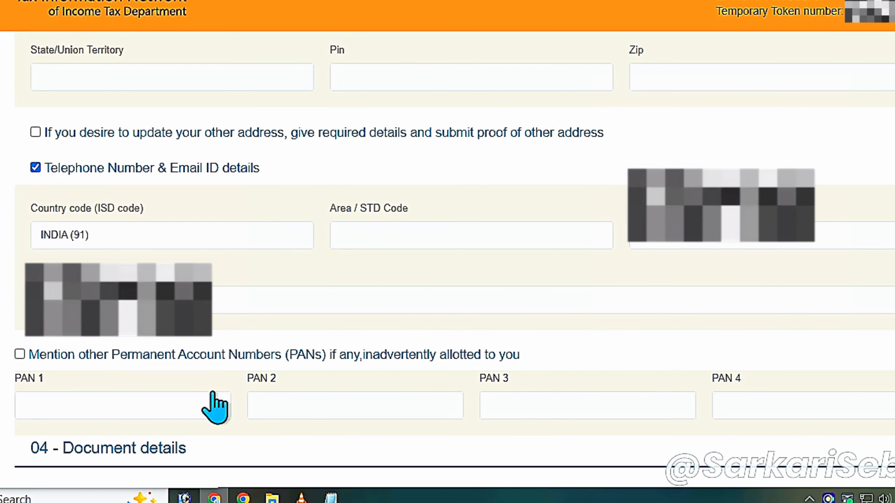
{"action": "scroll", "coordinate": [215, 406], "scroll_direction": "down", "scroll_amount": 15}
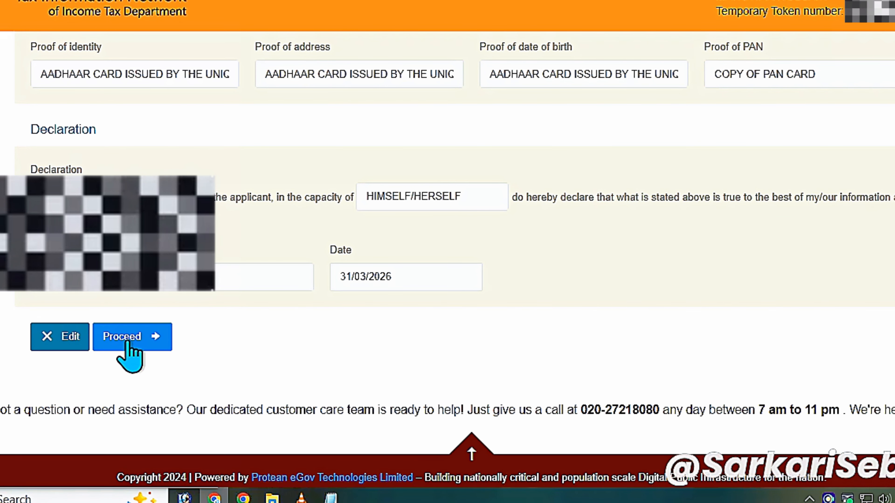
{"action": "left_click", "coordinate": [128, 342]}
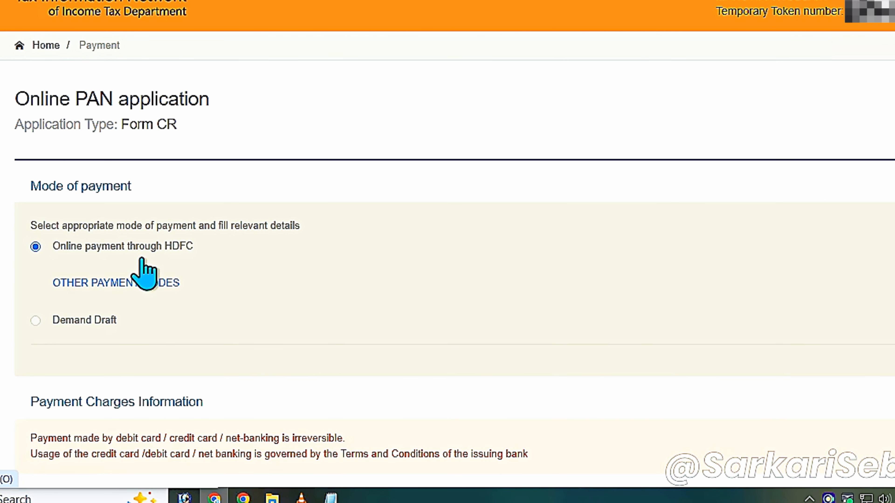
- Review the payment charges, agree to the terms of service and proceed to payment through HDFC
{"action": "scroll", "coordinate": [274, 368], "scroll_direction": "down", "scroll_amount": 8}
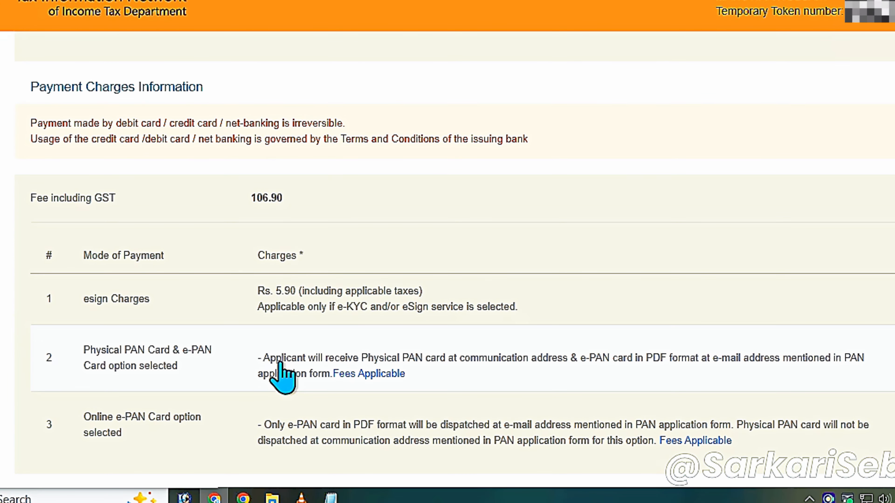
{"action": "scroll", "coordinate": [280, 368], "scroll_direction": "down", "scroll_amount": 8}
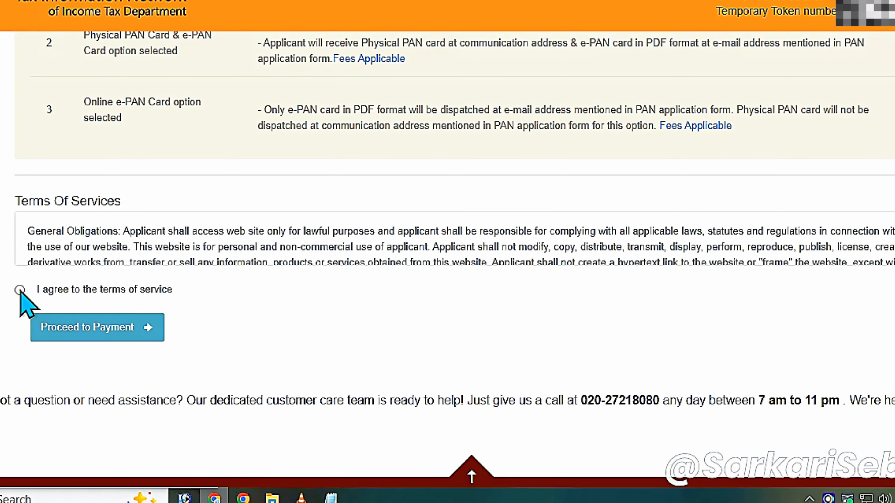
{"action": "left_click", "coordinate": [20, 289]}
{"action": "scroll", "coordinate": [235, 232], "scroll_direction": "down", "scroll_amount": 5}
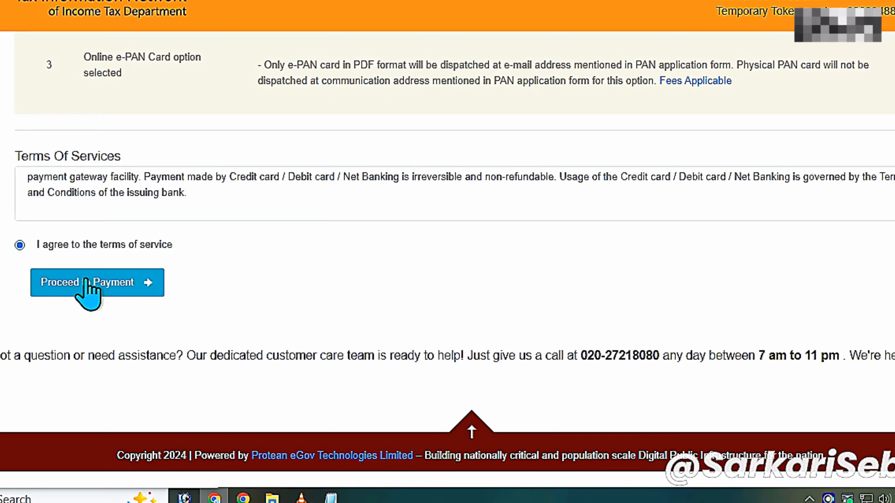
{"action": "left_click", "coordinate": [86, 282]}
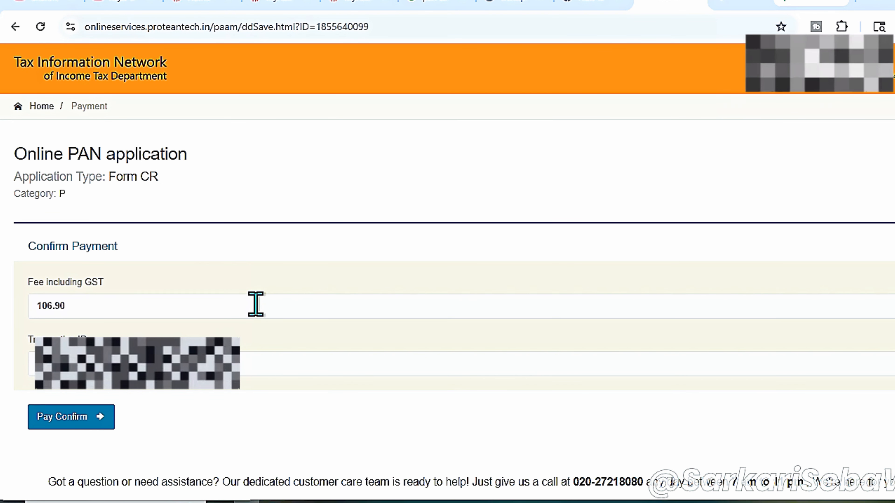
- Confirm the application fee payment and pay by card on the HDFC gateway, opting out of saving the card
{"action": "scroll", "coordinate": [256, 304], "scroll_direction": "down", "scroll_amount": 2}
{"action": "left_click", "coordinate": [84, 349]}
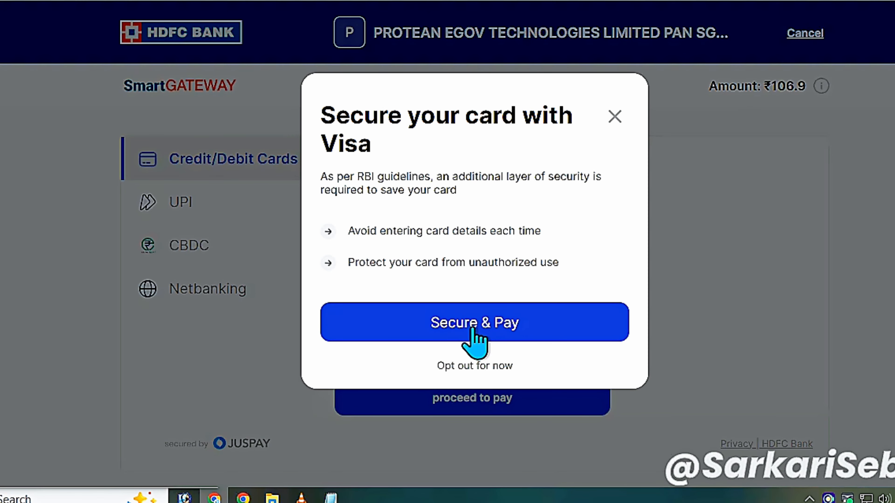
{"action": "left_click", "coordinate": [494, 367]}
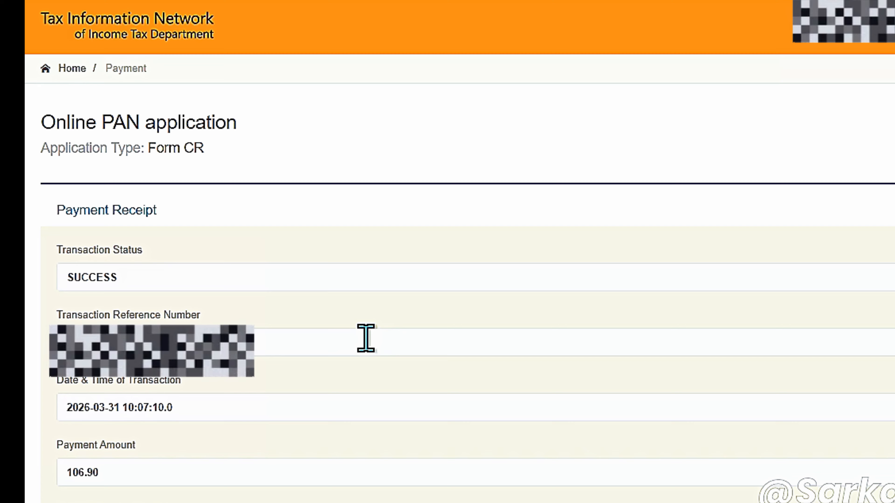
- Examine the payment receipt for the transaction status, reference number, date and amount
{"action": "scroll", "coordinate": [370, 340], "scroll_direction": "down", "scroll_amount": 5}
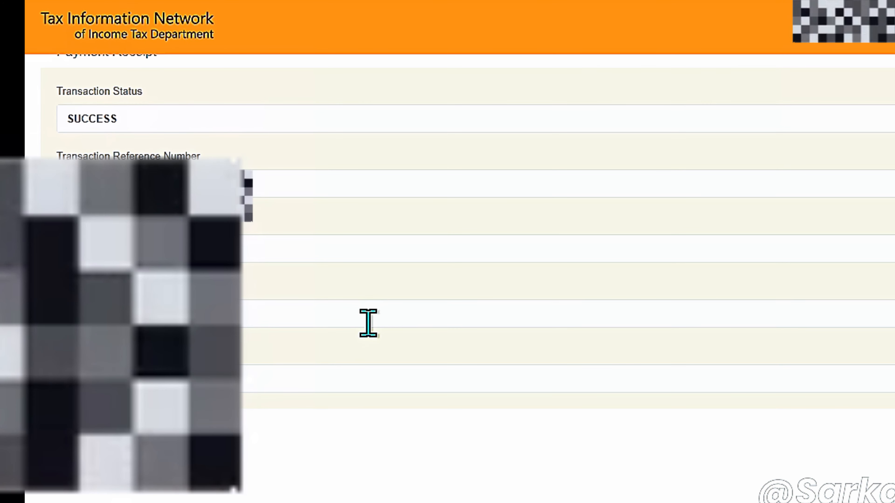
{"action": "scroll", "coordinate": [369, 324], "scroll_direction": "up", "scroll_amount": 2}
{"action": "scroll", "coordinate": [368, 323], "scroll_direction": "up", "scroll_amount": 1}
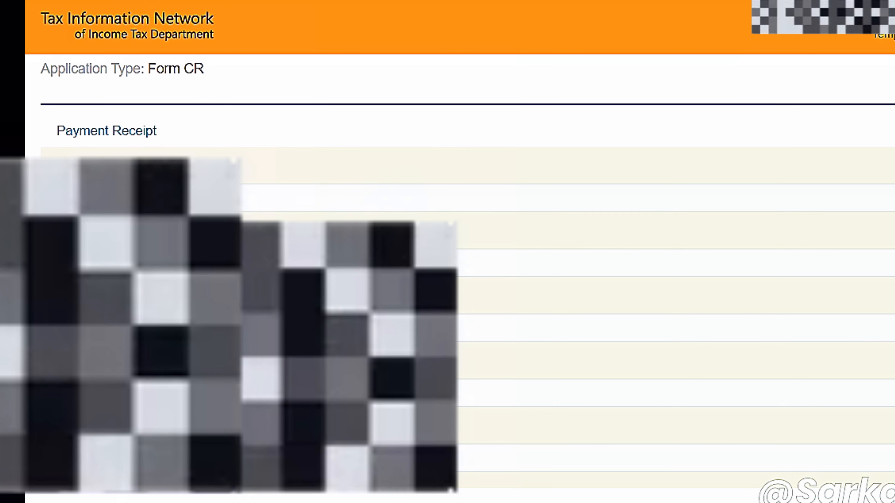
- Give consent to use the Aadhaar details for e-Signing the PAN application and authenticate the applicant
{"action": "key", "text": "Tab"}
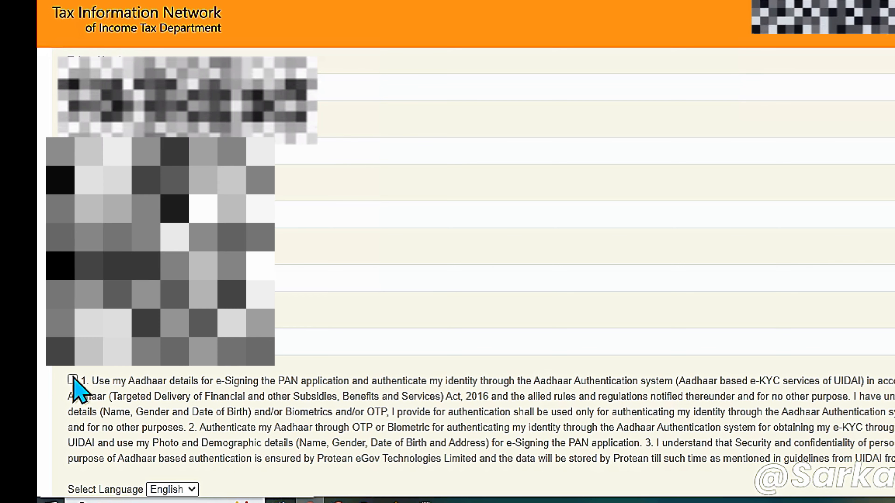
{"action": "left_click", "coordinate": [73, 381]}
{"action": "scroll", "coordinate": [347, 332], "scroll_direction": "down", "scroll_amount": 4}
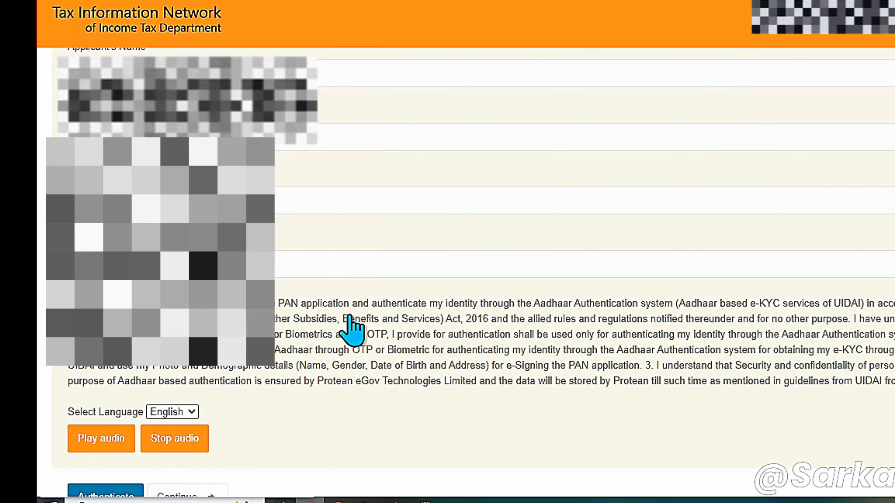
{"action": "scroll", "coordinate": [349, 342], "scroll_direction": "down", "scroll_amount": 3}
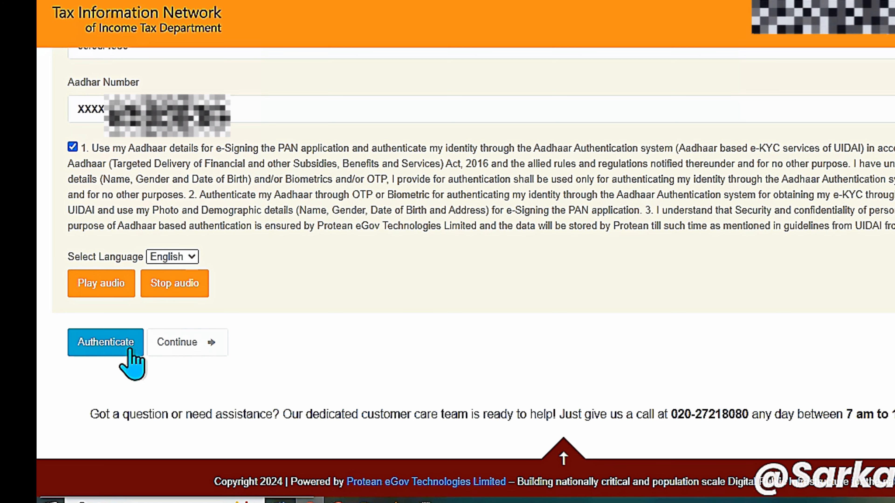
{"action": "left_click", "coordinate": [108, 350]}
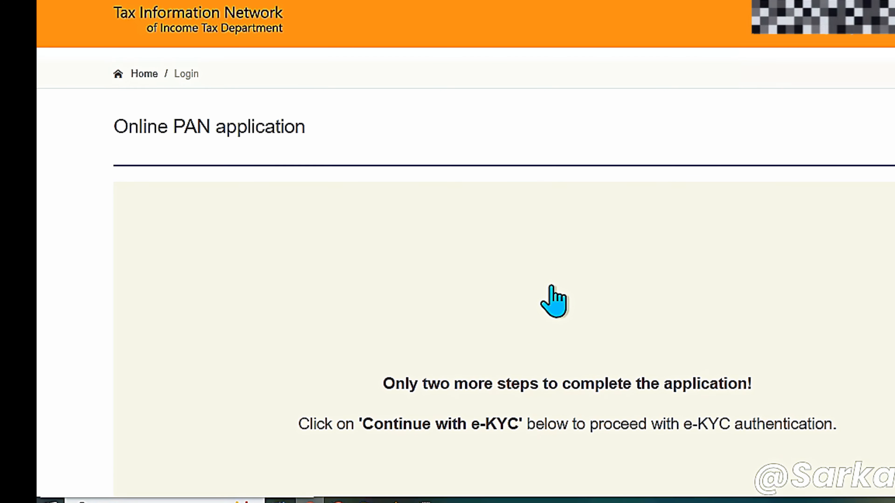
- Continue with e-KYC authentication and proceed to the eSign of the PAN application
{"action": "scroll", "coordinate": [554, 299], "scroll_direction": "down", "scroll_amount": 4}
{"action": "left_click", "coordinate": [554, 396]}
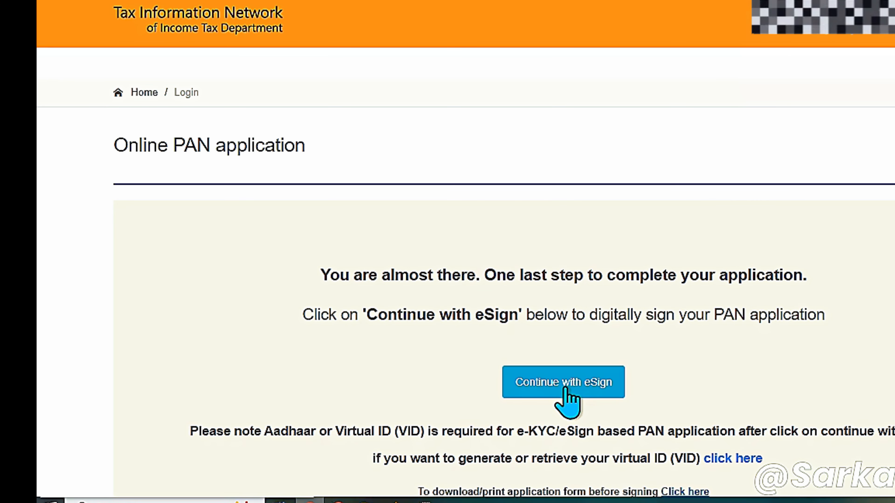
{"action": "left_click", "coordinate": [565, 388]}
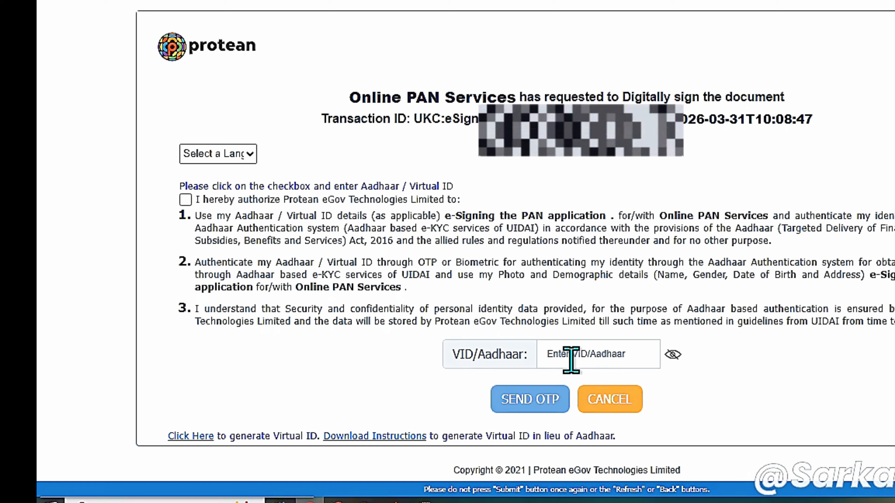
- Enter the applicant's Aadhaar number, authorize Protean eGov Technologies for the e-signing and request the OTP
{"action": "left_click", "coordinate": [570, 359]}
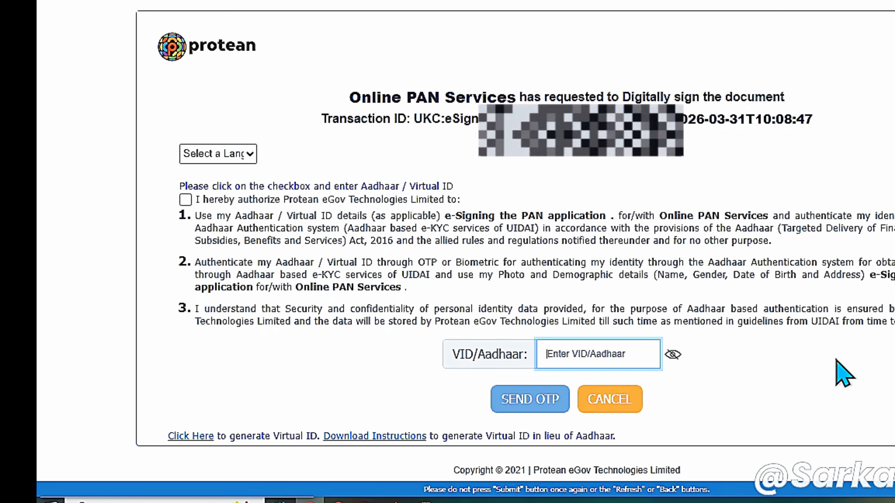
{"action": "type", "text": "2"}
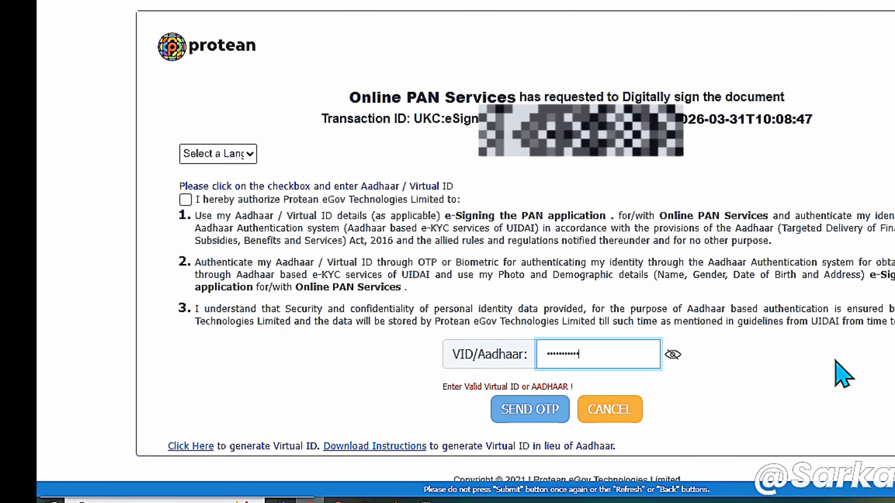
{"action": "type", "text": "0"}
{"action": "key", "text": "shift+Tab"}
{"action": "key", "text": "space"}
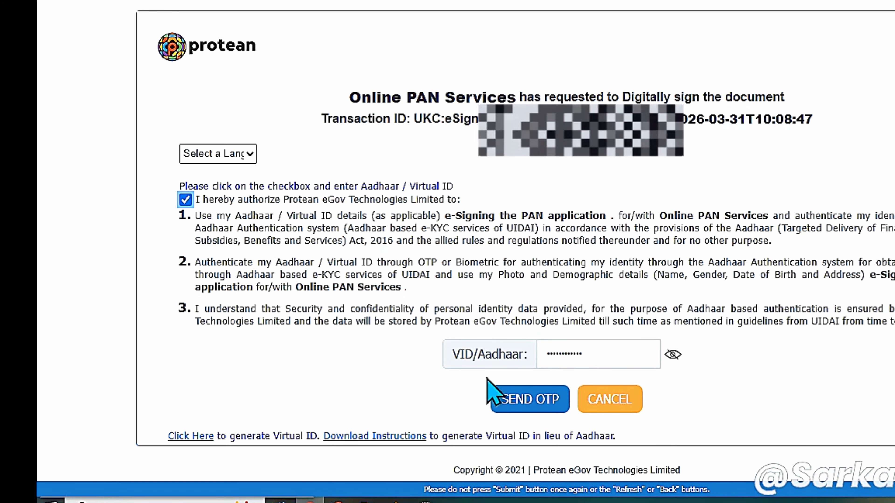
{"action": "left_click", "coordinate": [532, 402]}
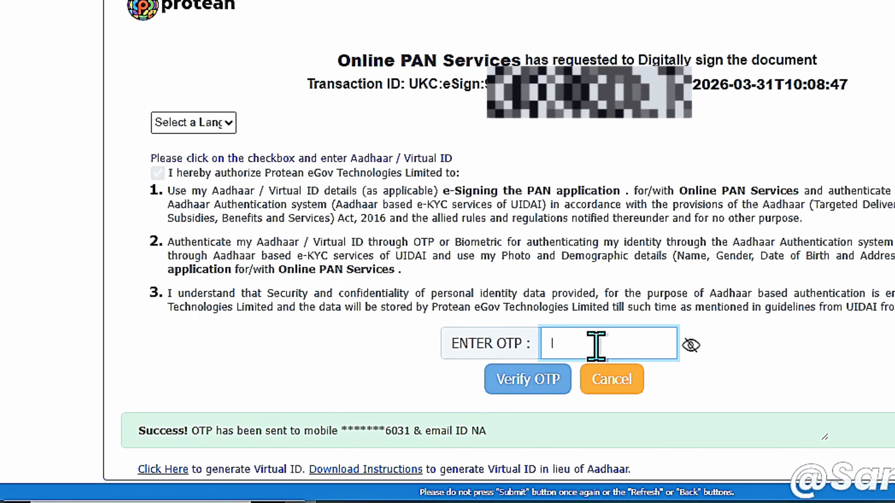
- Enter the OTP received for the e-signature, verify it and view the resulting application PDF page
{"action": "type", "text": "1"}
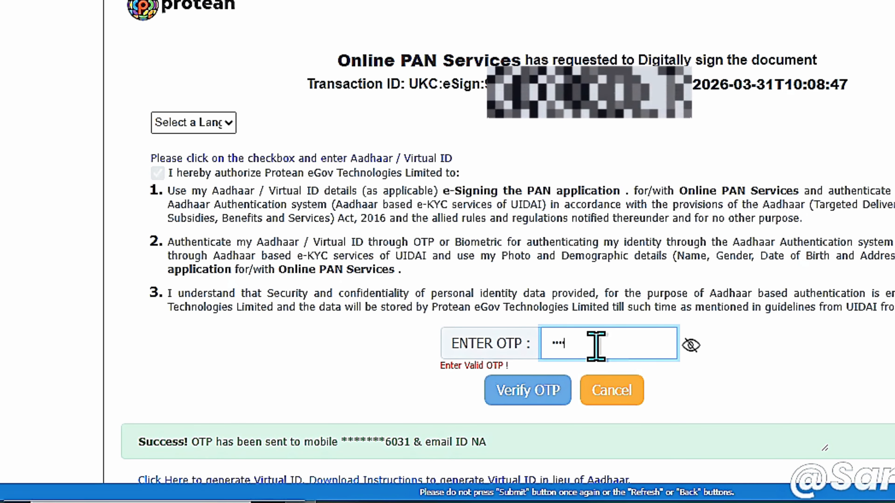
{"action": "type", "text": "•••••"}
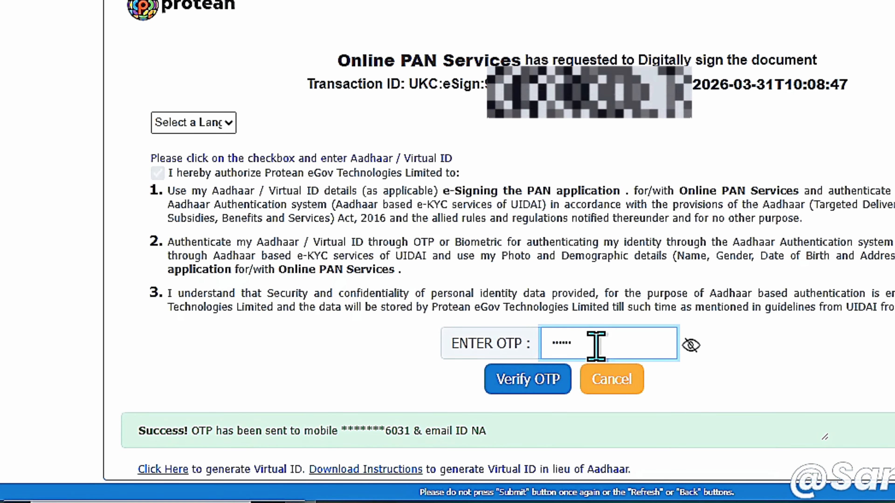
{"action": "left_click", "coordinate": [537, 386]}
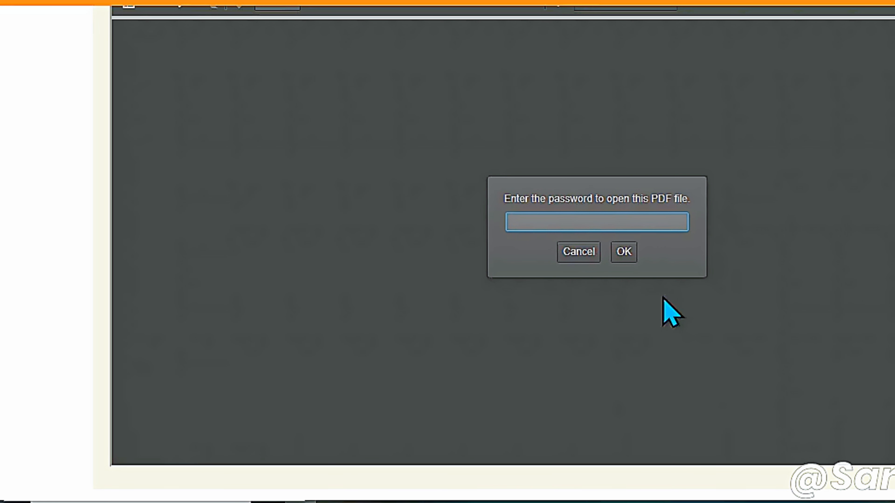
{"action": "scroll", "coordinate": [656, 291], "scroll_direction": "down", "scroll_amount": 5}
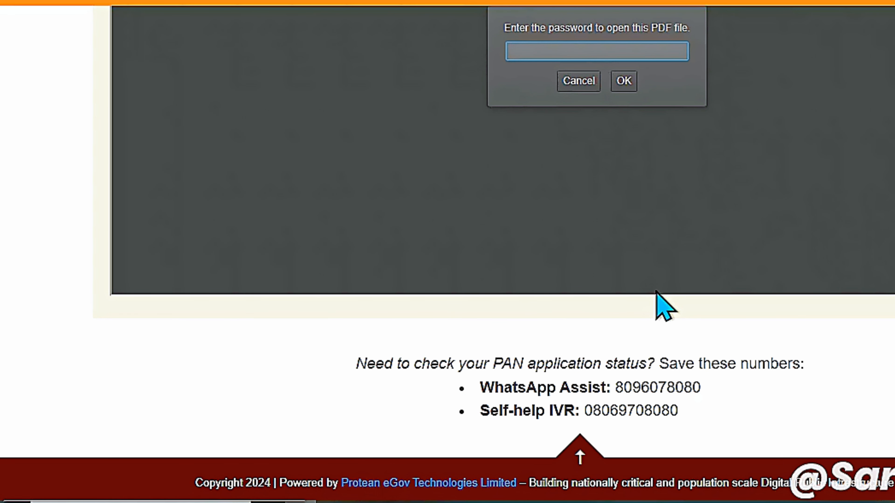